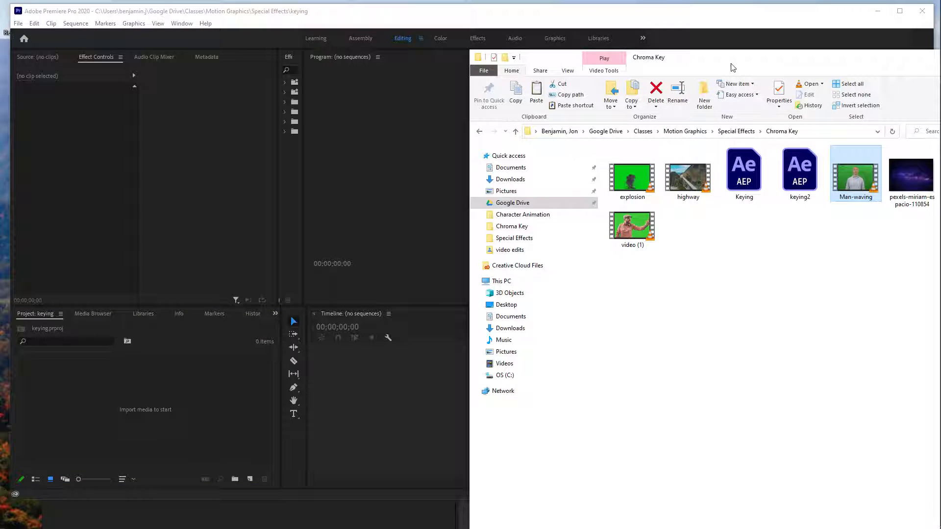
Import the highway video from the Chroma Key folder into the Premiere Pro project.
left_click_drag(733, 67, 675, 54)
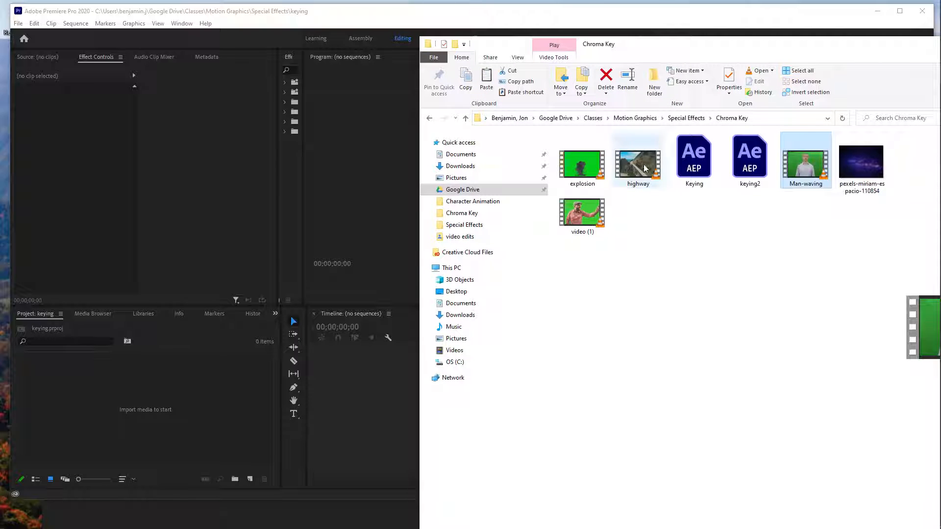
left_click_drag(642, 170, 122, 404)
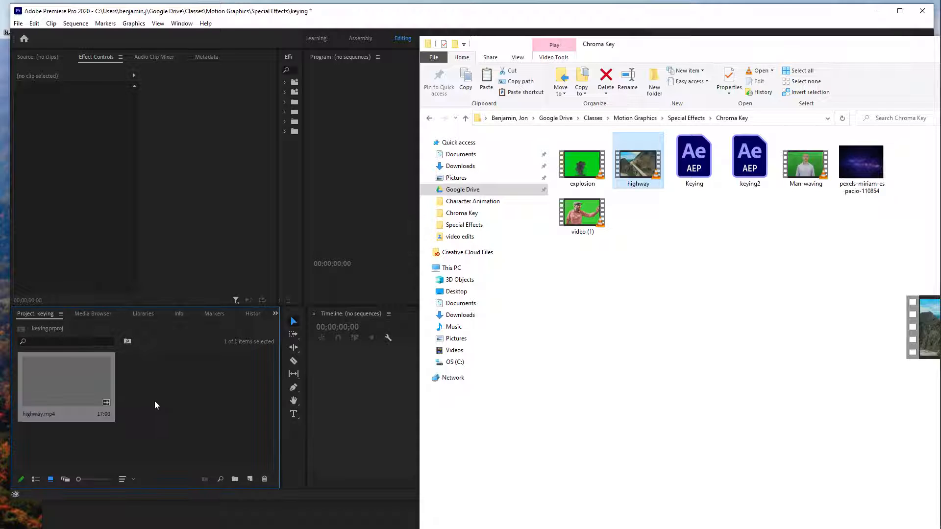
left_click(357, 21)
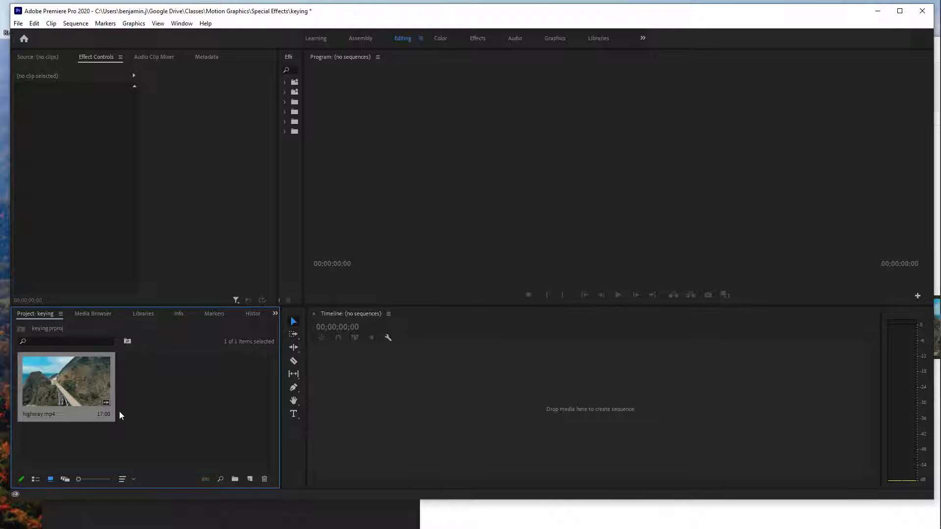
Switch to the Assembly workspace and import the Man-waving video from the Chroma Key folder into the project.
left_click(179, 24)
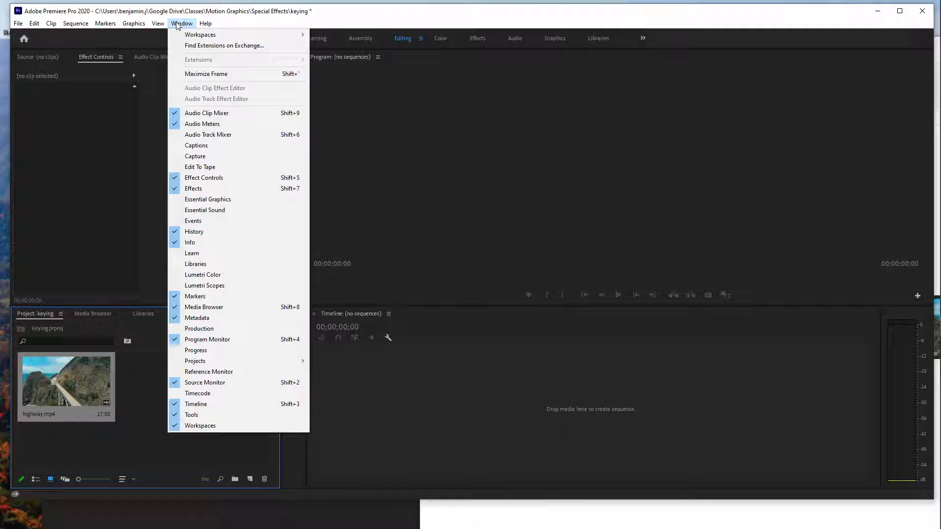
left_click(177, 25)
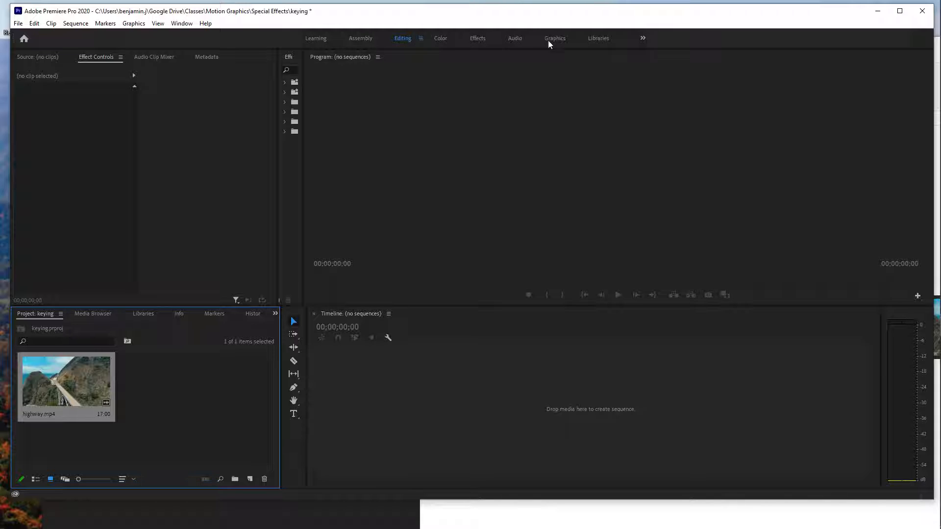
left_click(366, 39)
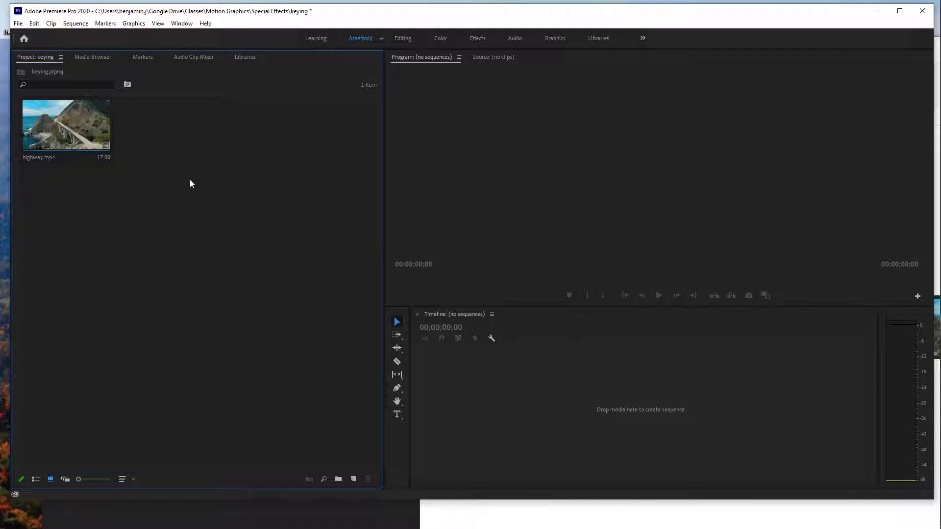
key("alt+Tab")
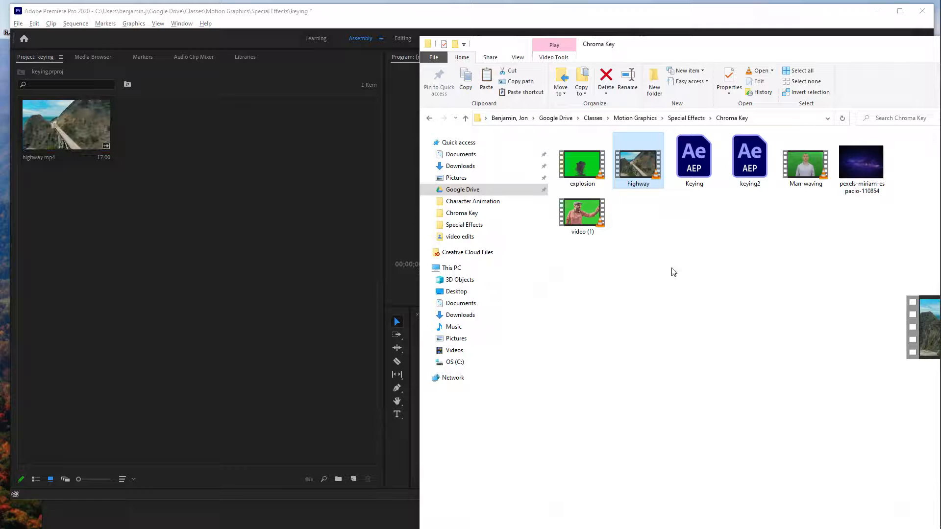
left_click_drag(806, 165, 250, 227)
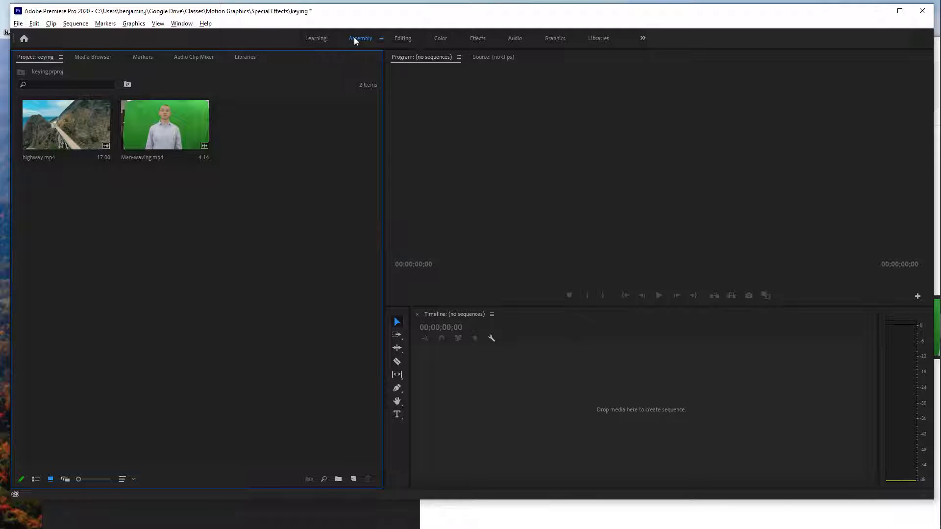
Return to the Editing workspace and create a new sequence from highway.mp4.
left_click(398, 39)
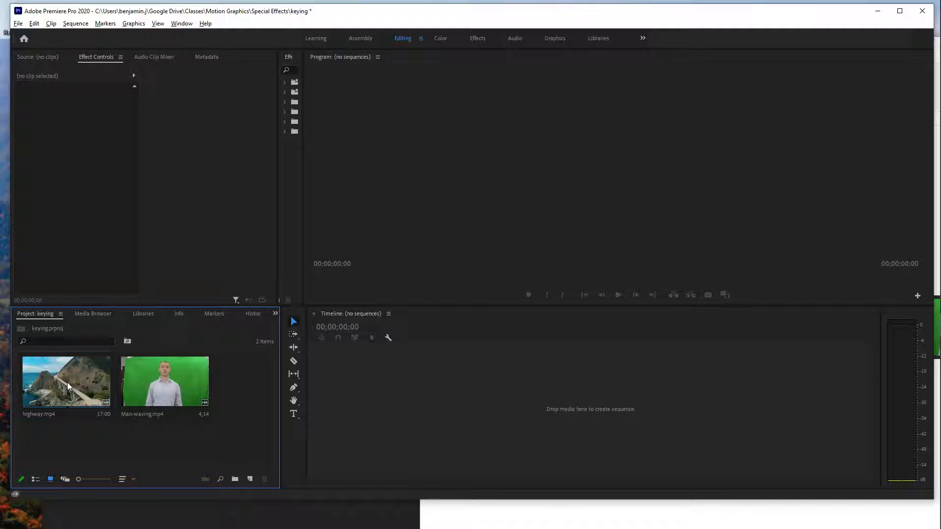
left_click_drag(73, 385, 420, 387)
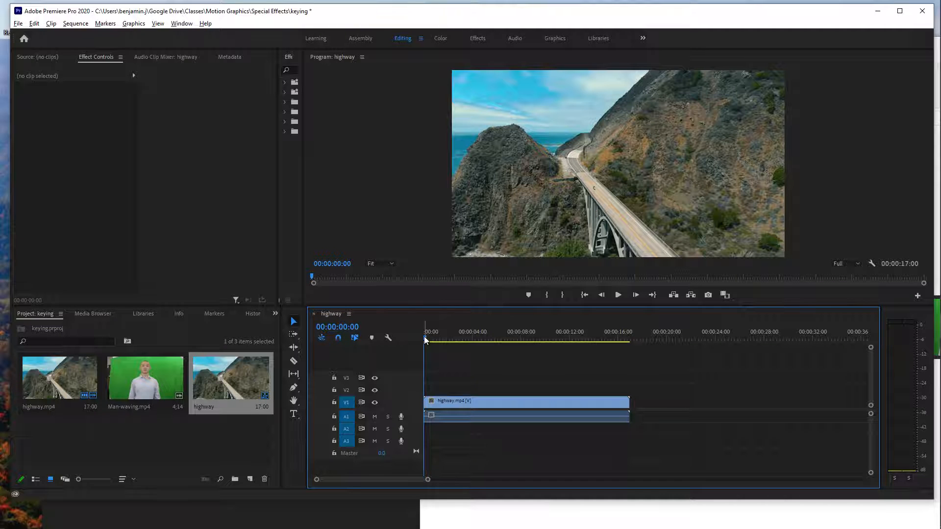
Trim the end of the highway clip in the sequence back to 00:00:03:29.
left_click_drag(425, 337, 471, 345)
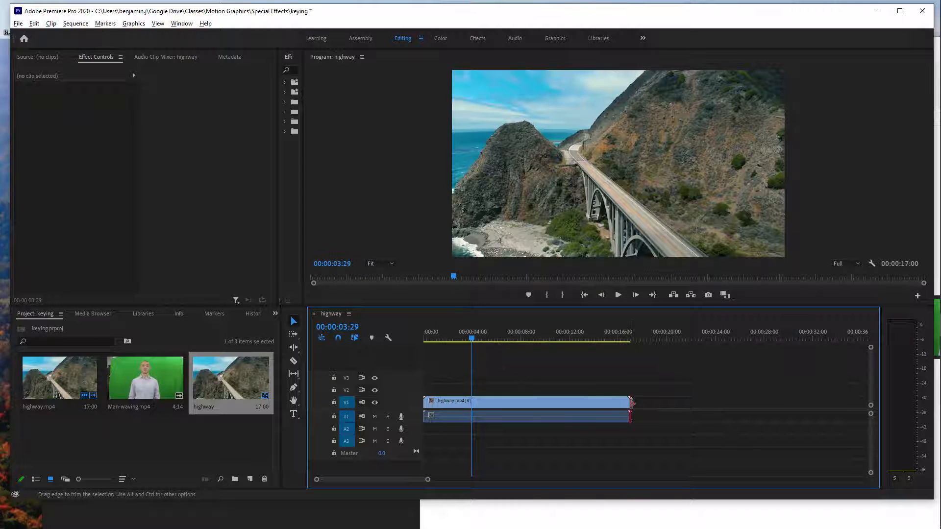
left_click_drag(632, 402, 472, 403)
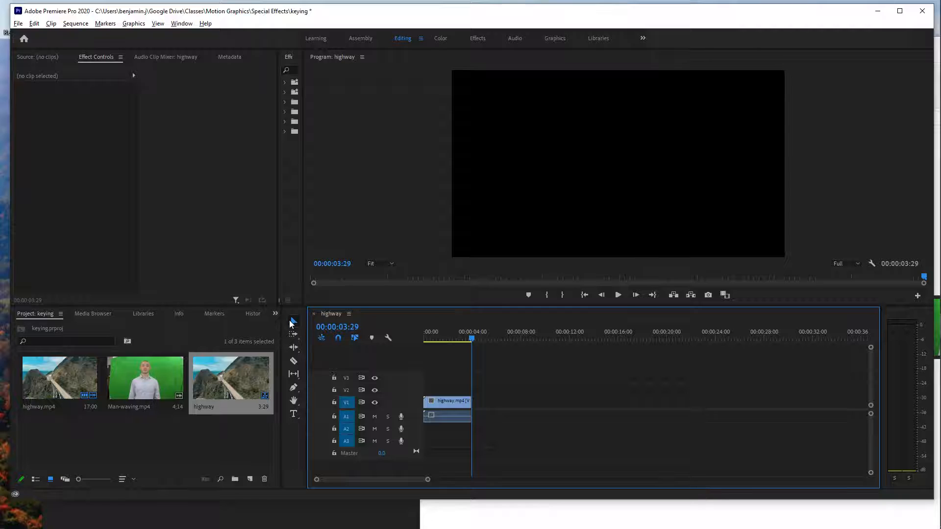
key("ctrl+z")
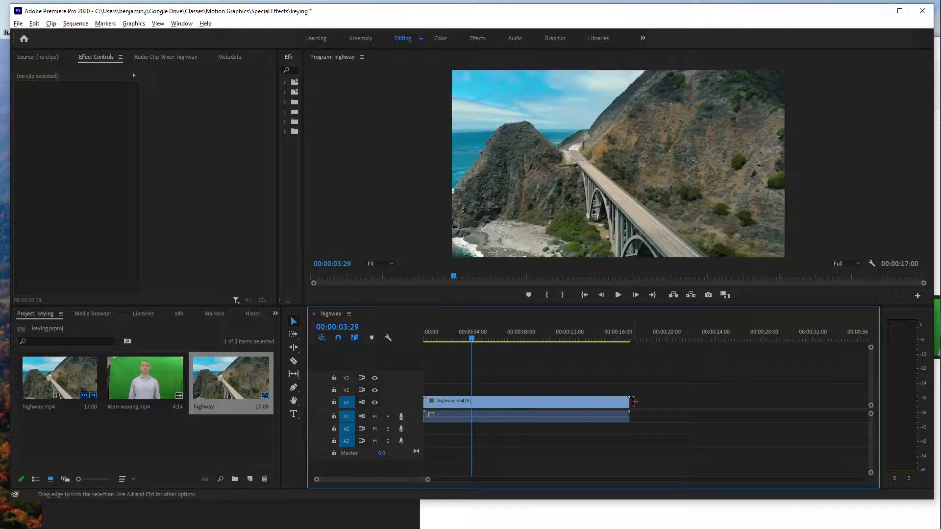
left_click_drag(628, 410, 470, 410)
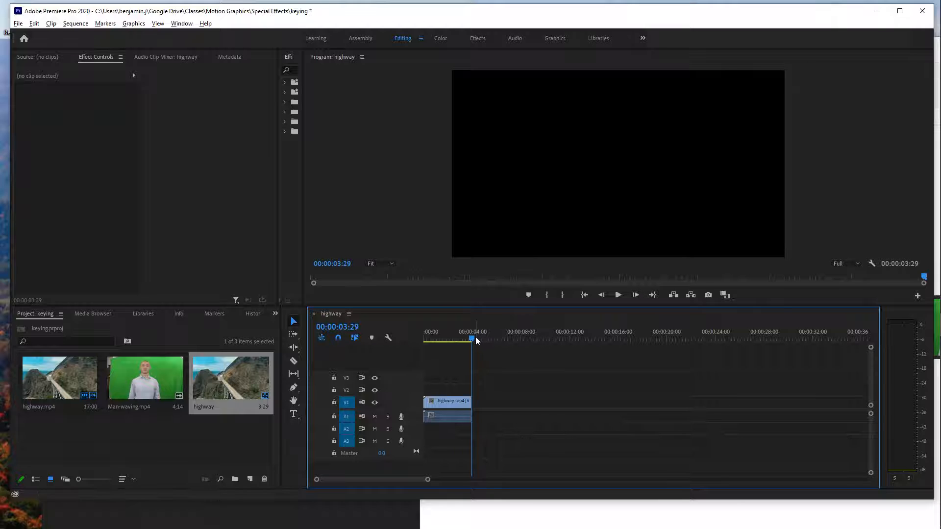
left_click_drag(475, 338, 449, 349)
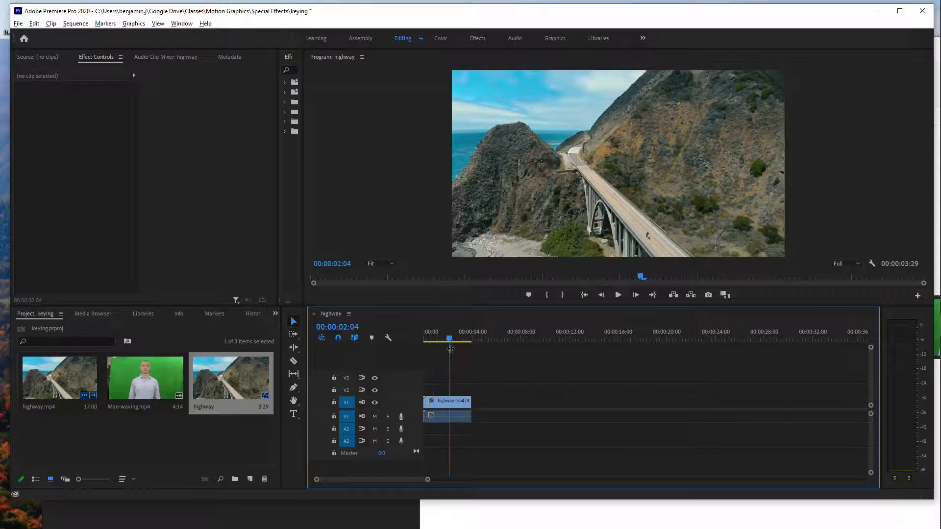
Place Man-waving.mp4 on track V1 directly after the highway clip and scrub through both clips.
left_click(138, 444)
left_click_drag(136, 383, 475, 402)
left_click_drag(453, 339, 482, 345)
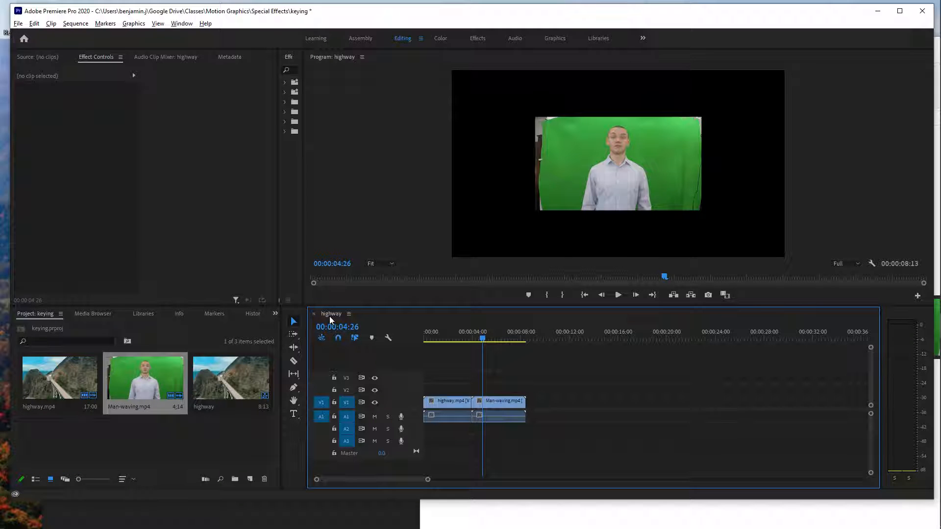
left_click_drag(482, 338, 444, 341)
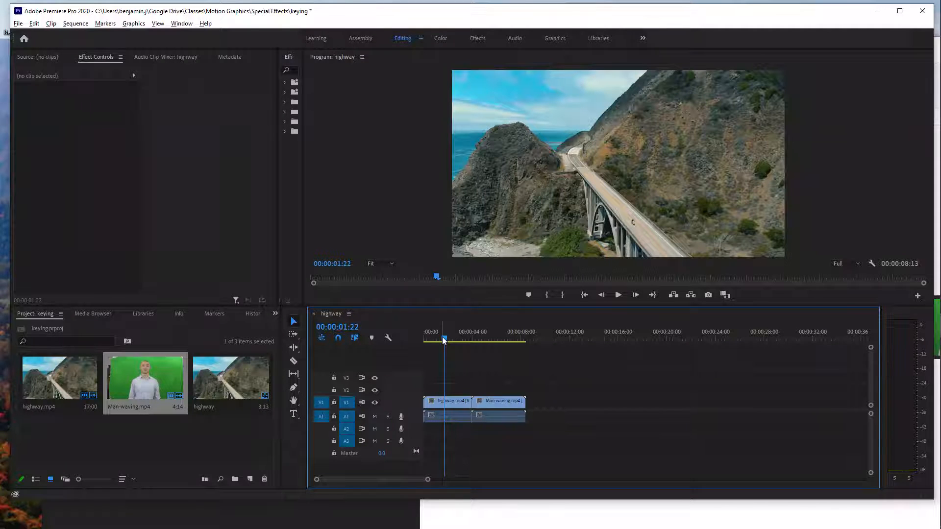
Replace the highway clip in the sequence with an After Effects composition.
left_click(460, 405)
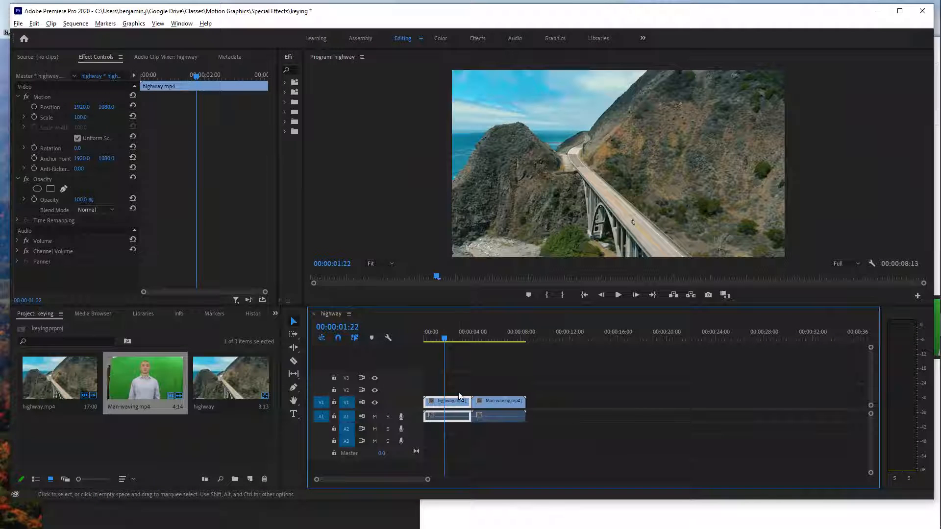
left_click(481, 378)
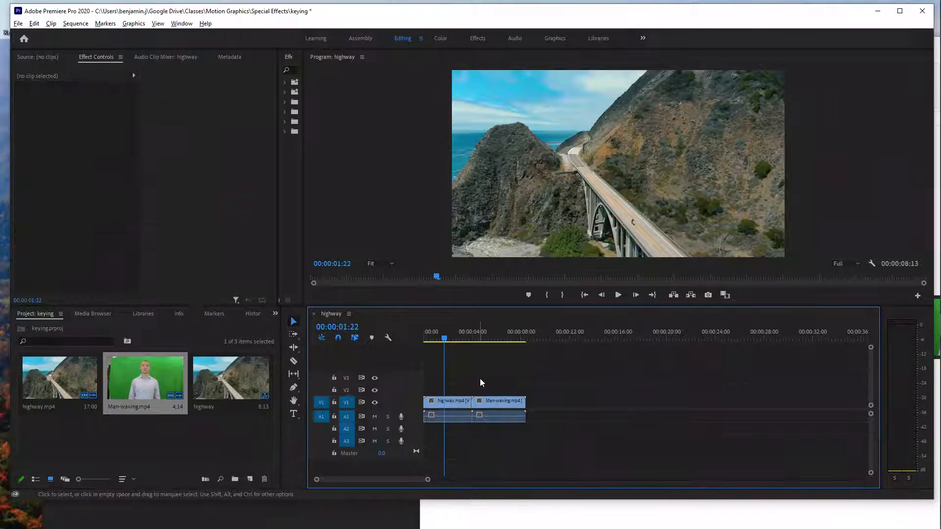
left_click(459, 403)
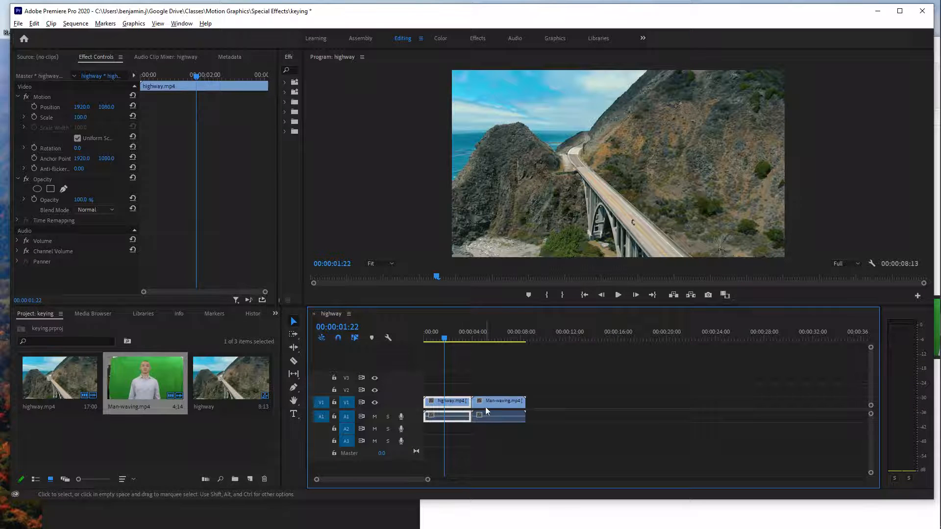
right_click(455, 402)
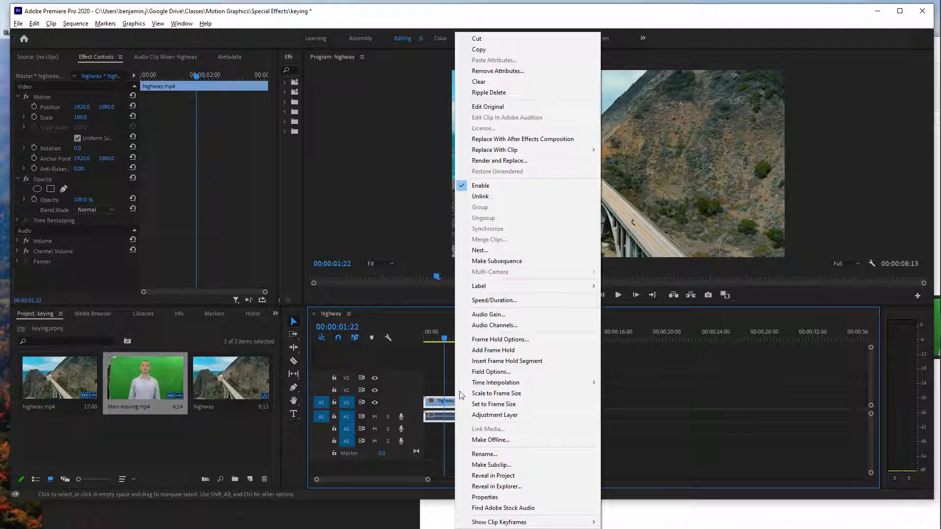
left_click(480, 139)
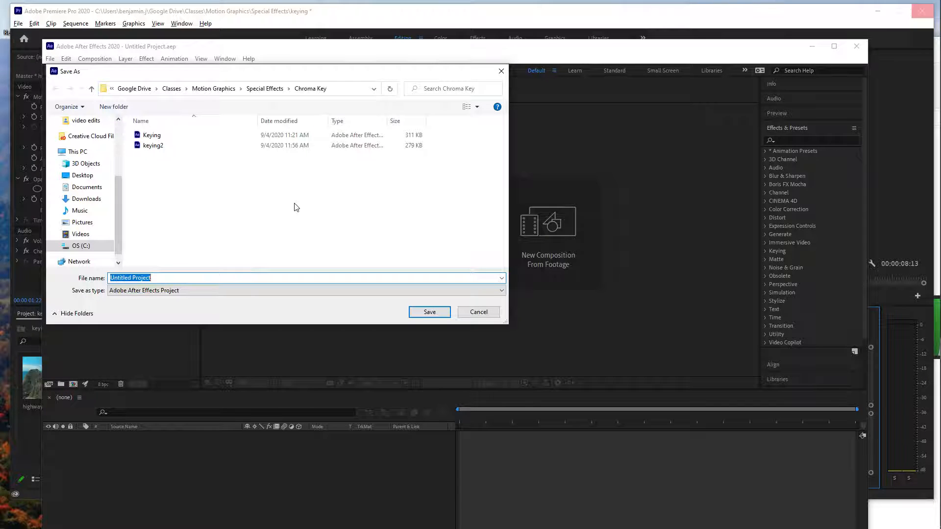
Save the new After Effects project as KeyingAE in the Chroma Key folder.
type("Keying")
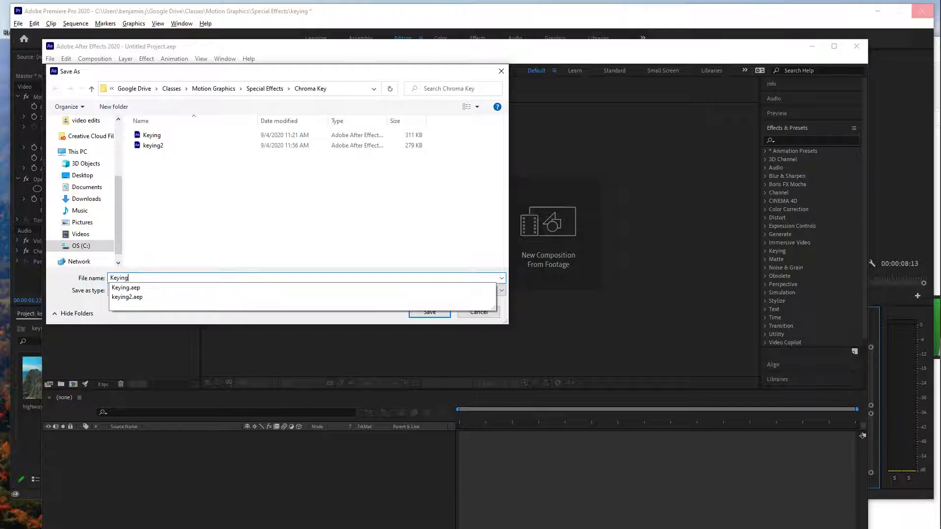
type("AE")
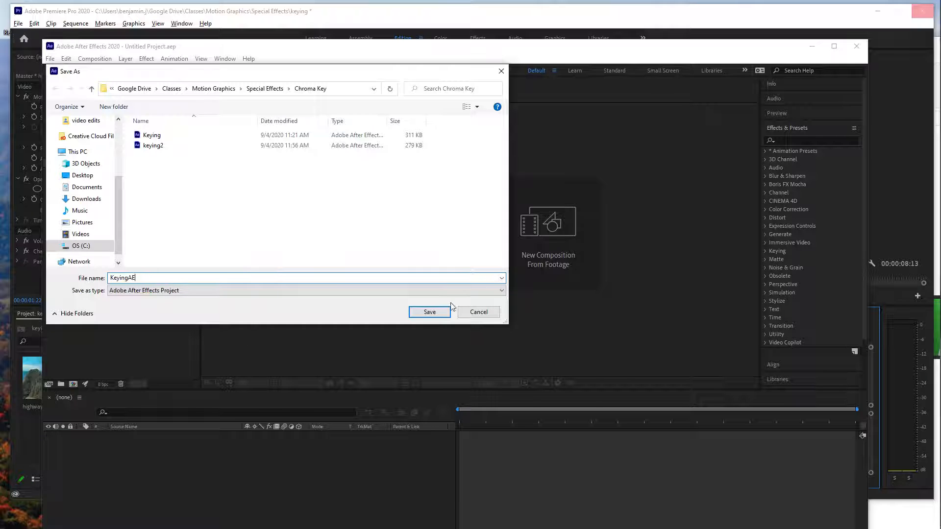
left_click(425, 313)
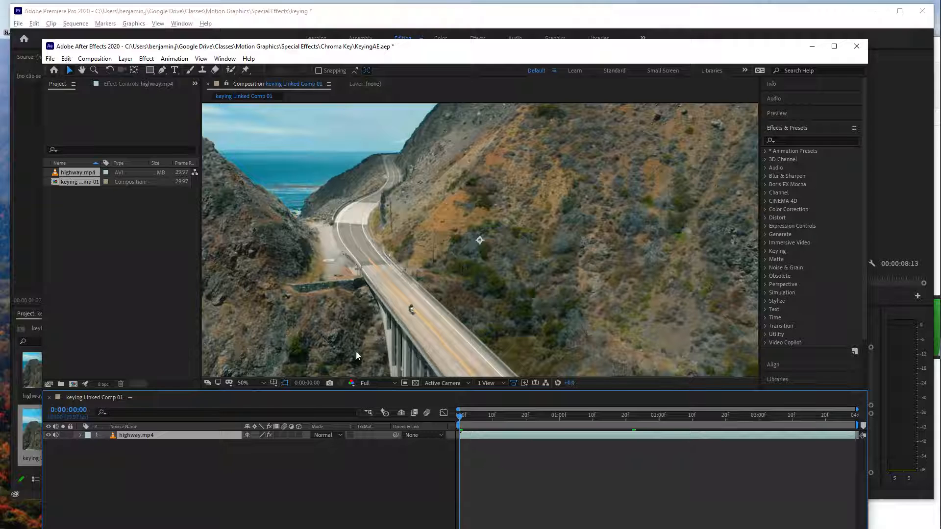
Add a text layer reading "Explosion" over the highway footage in the linked composition.
scroll(486, 275, "down", 4)
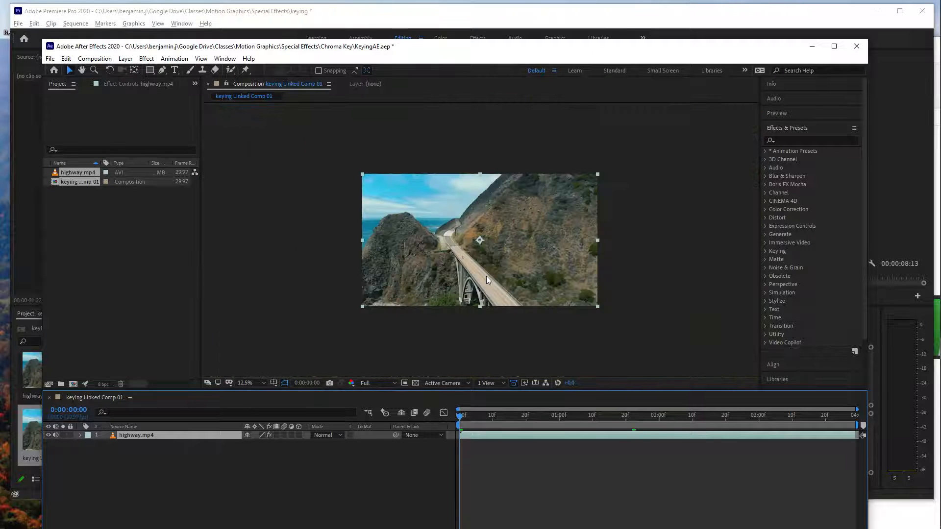
left_click(625, 252)
left_click(489, 222)
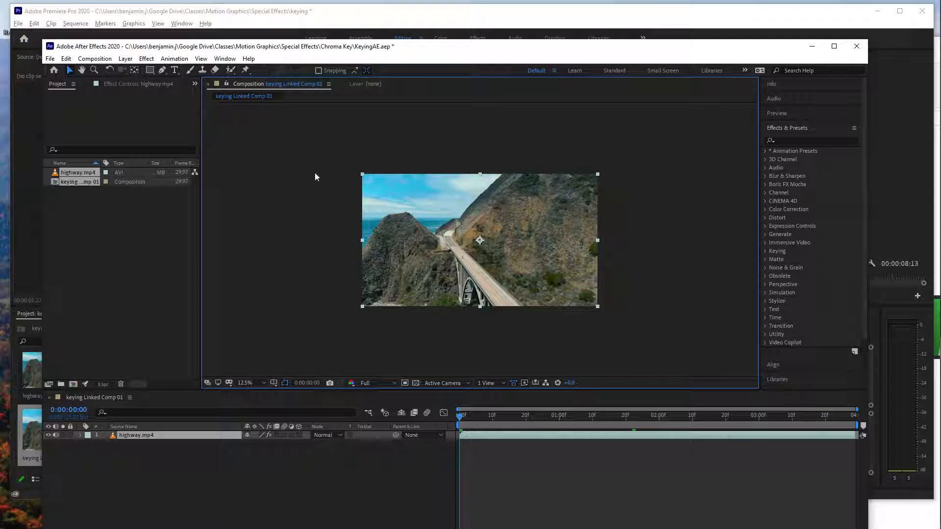
left_click(176, 68)
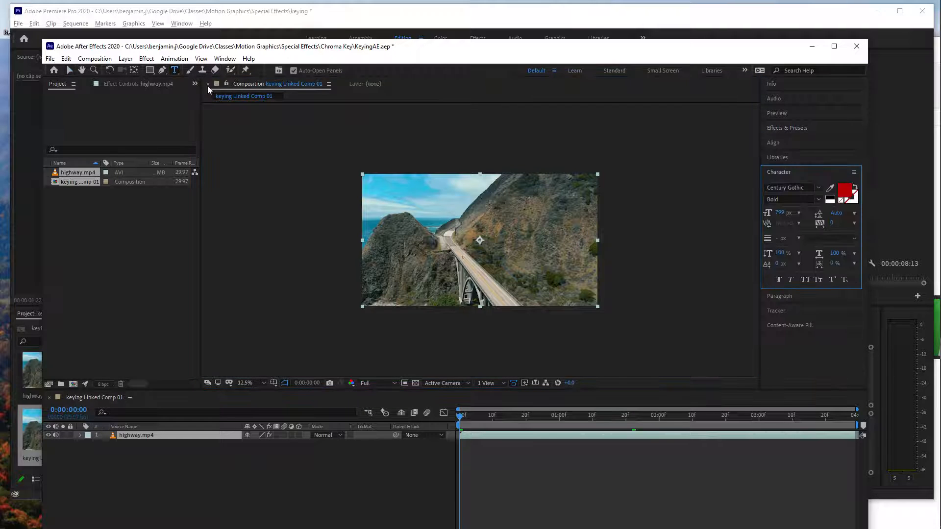
left_click(456, 214)
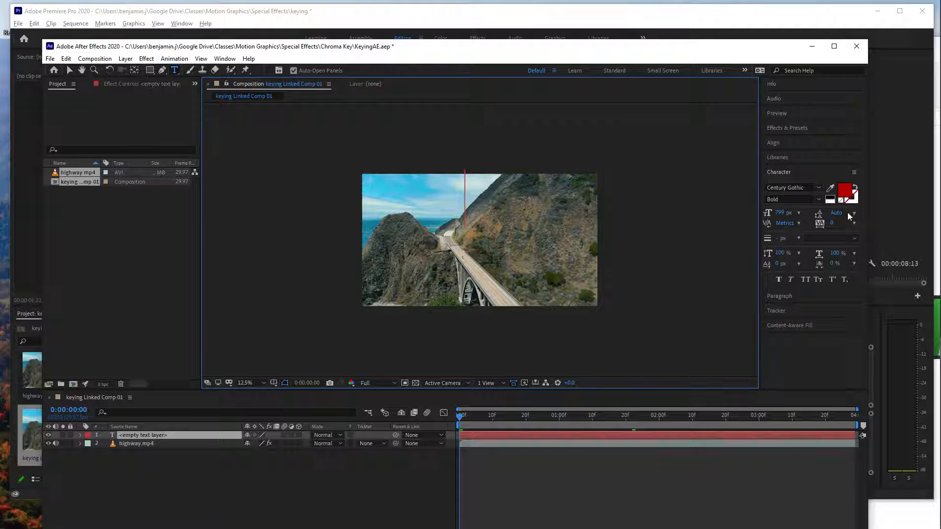
type("Explosion")
Set the Explosion text's size to 256 px and its fill colour to white (FFFFFF).
double_click(490, 211)
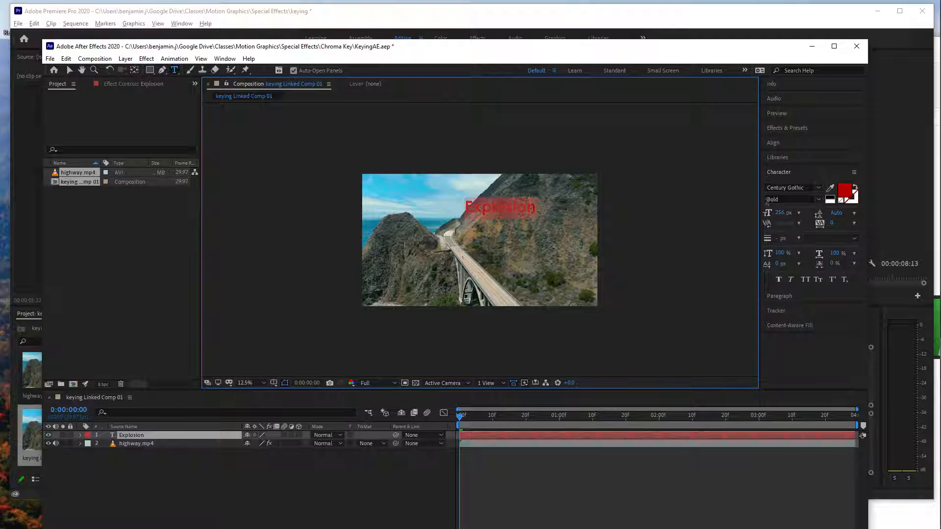
left_click(848, 193)
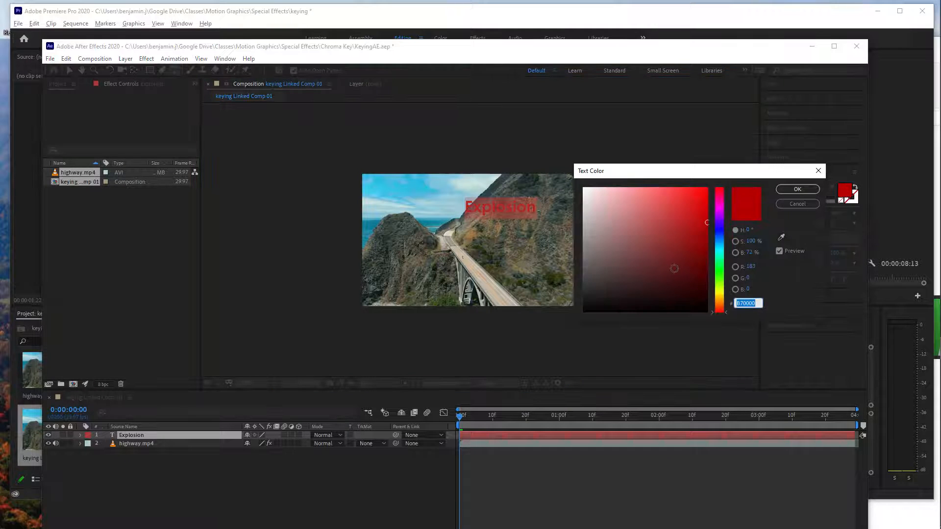
left_click_drag(673, 268, 538, 161)
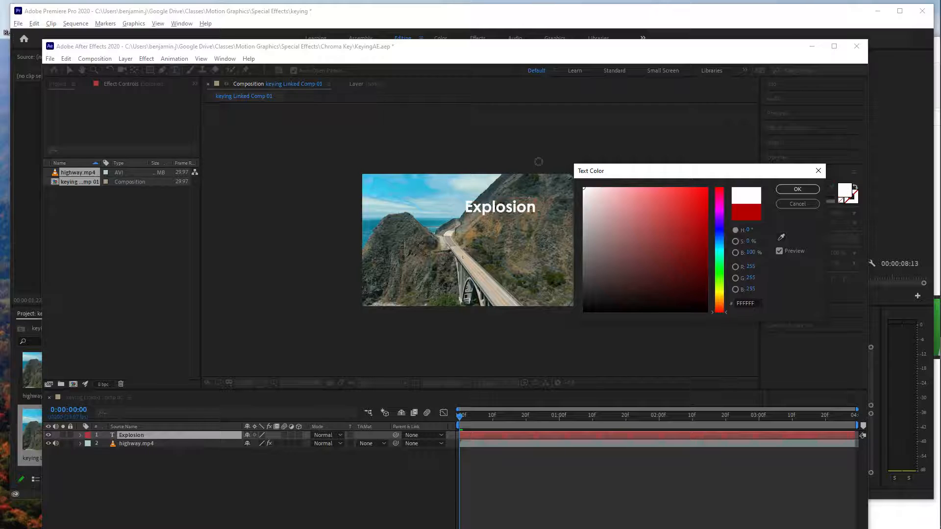
left_click(797, 189)
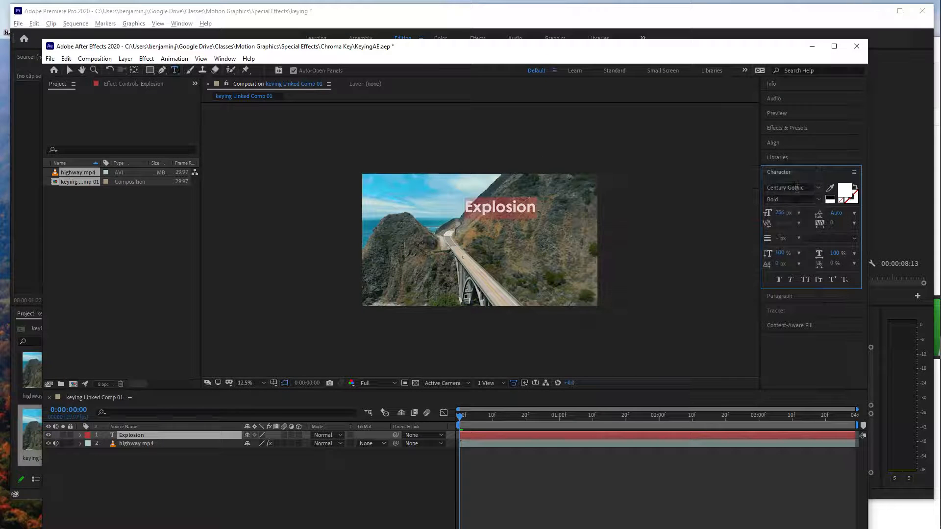
Move the Explosion text to the lower-right area of the highway footage and switch back to Premiere Pro.
left_click(69, 70)
left_click_drag(489, 211, 541, 271)
left_click(646, 239)
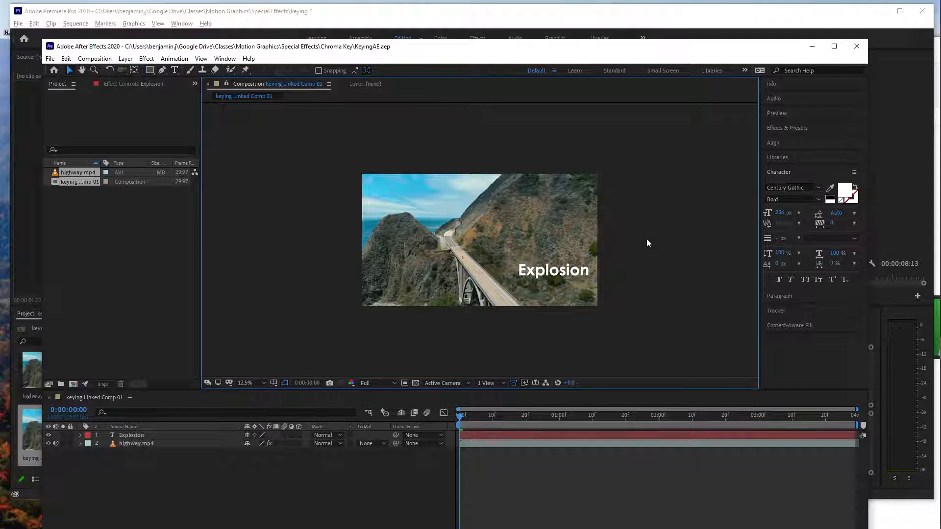
key("alt+Tab")
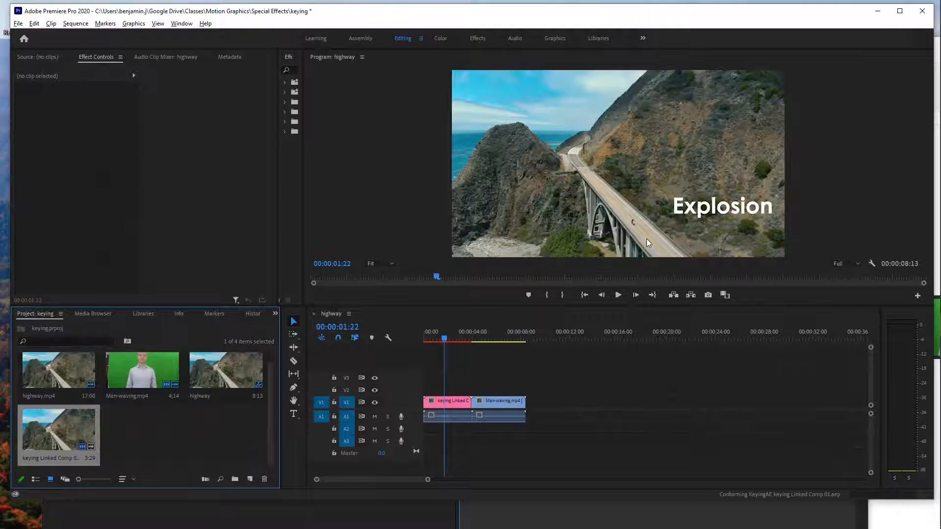
Switch to After Effects and import the explosion video from the Chroma Key folder into the project.
left_click(454, 338)
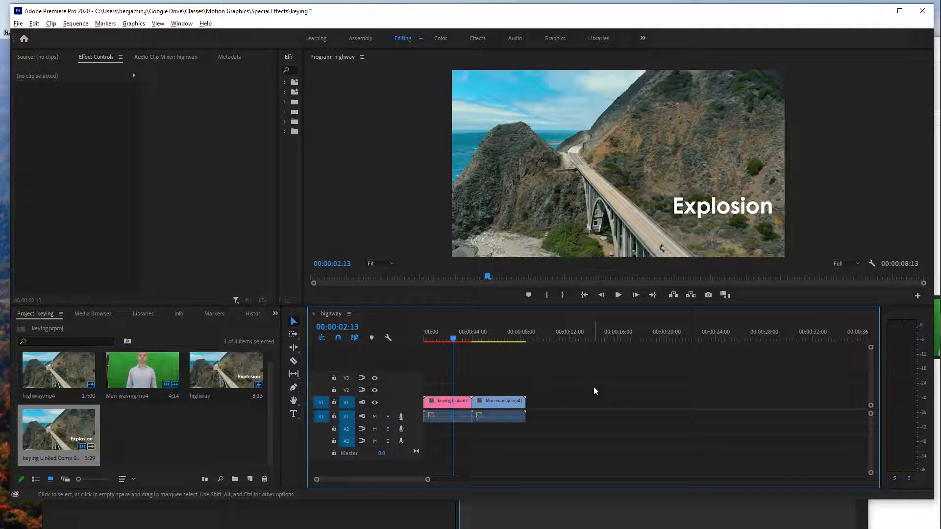
key("alt+Tab")
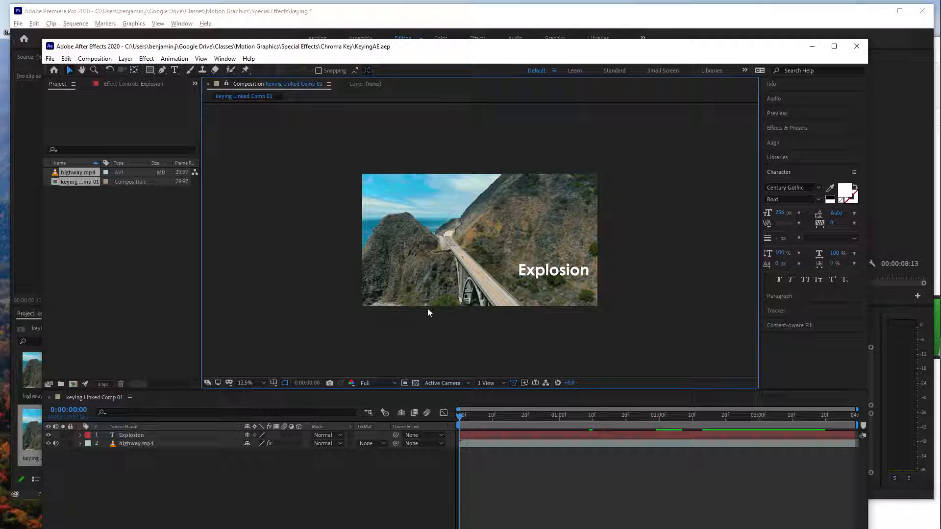
mouse_move(930, 129)
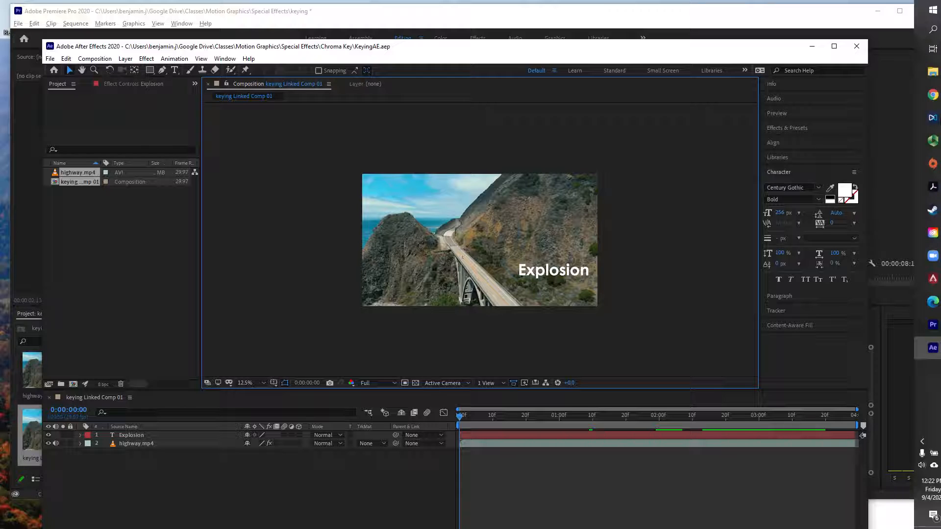
left_click(922, 72)
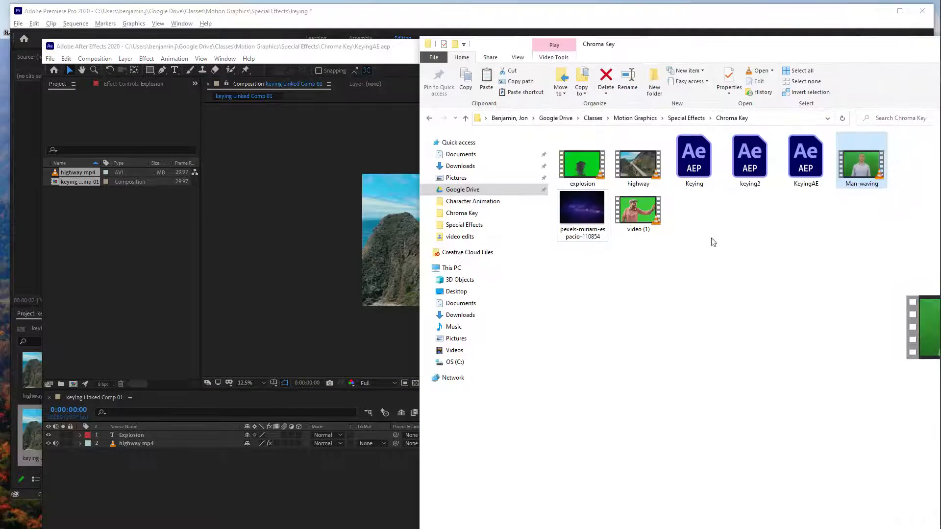
left_click(586, 157)
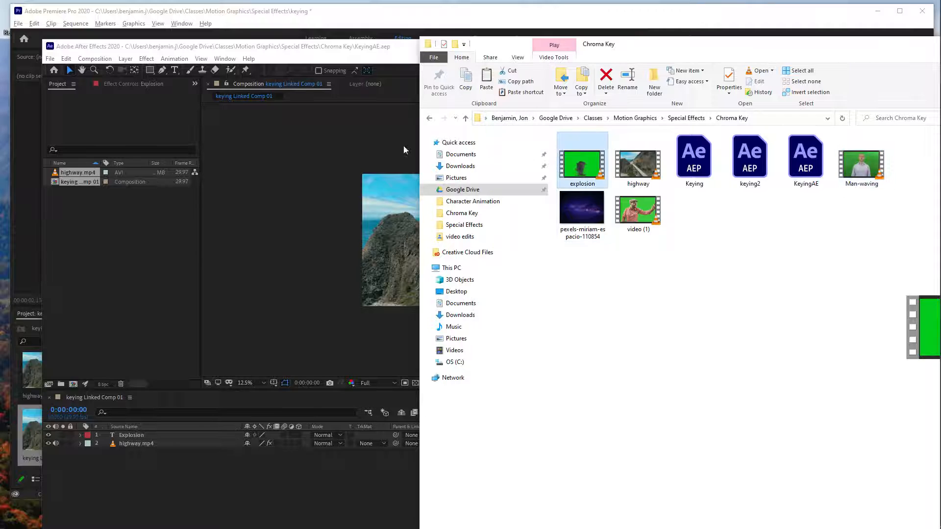
left_click_drag(404, 150, 126, 270)
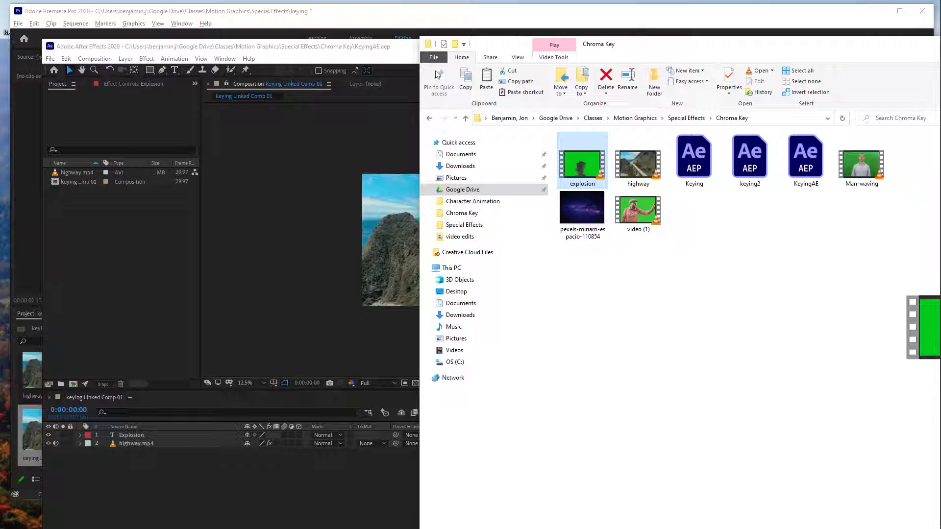
left_click(312, 47)
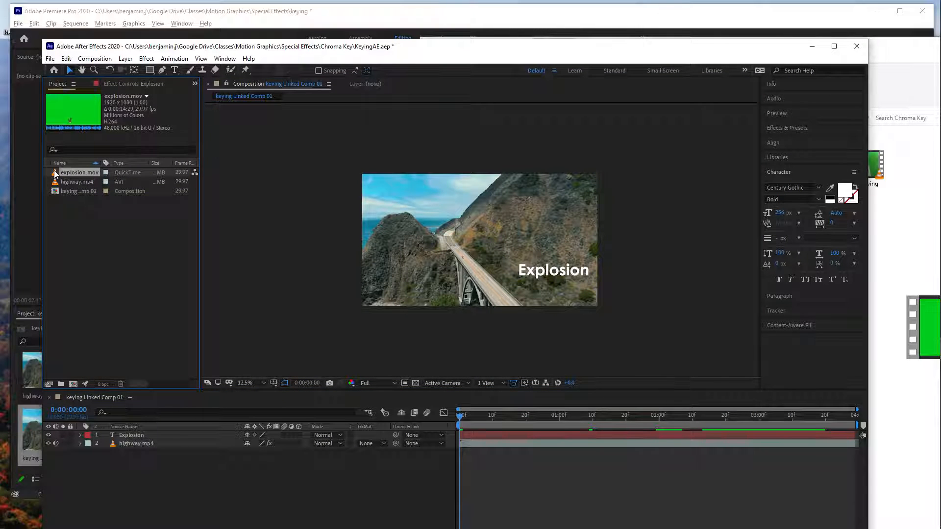
Place explosion.mov above the other layers in the linked composition and scale it with Fit to Comp.
left_click_drag(56, 174, 448, 249)
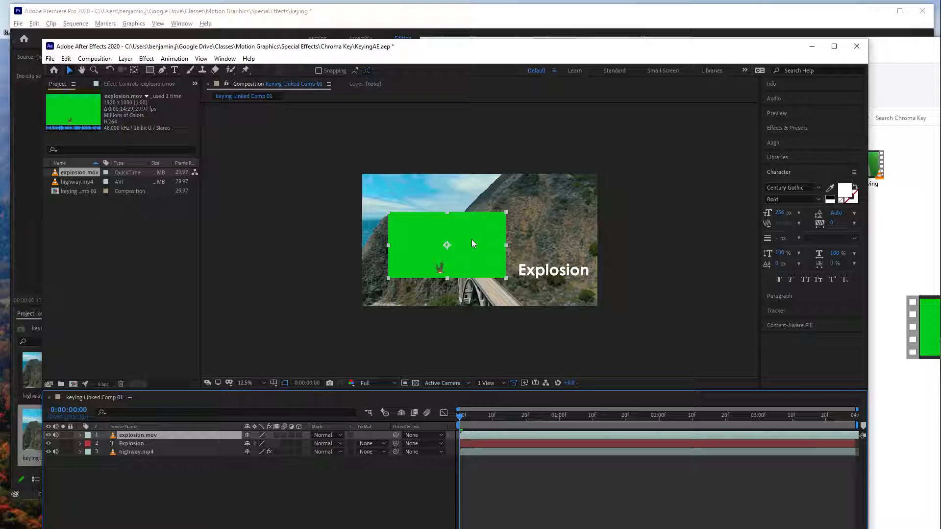
right_click(484, 237)
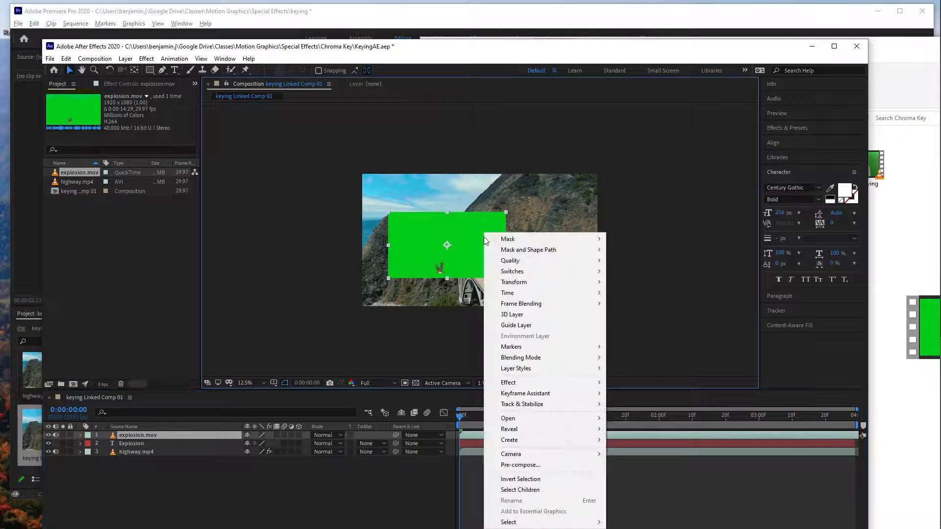
mouse_move(521, 282)
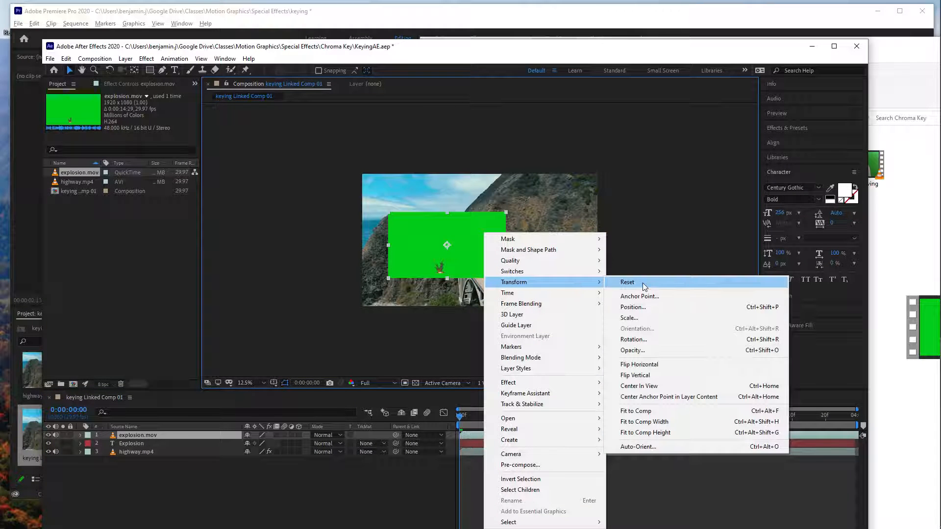
left_click(660, 411)
left_click(655, 305)
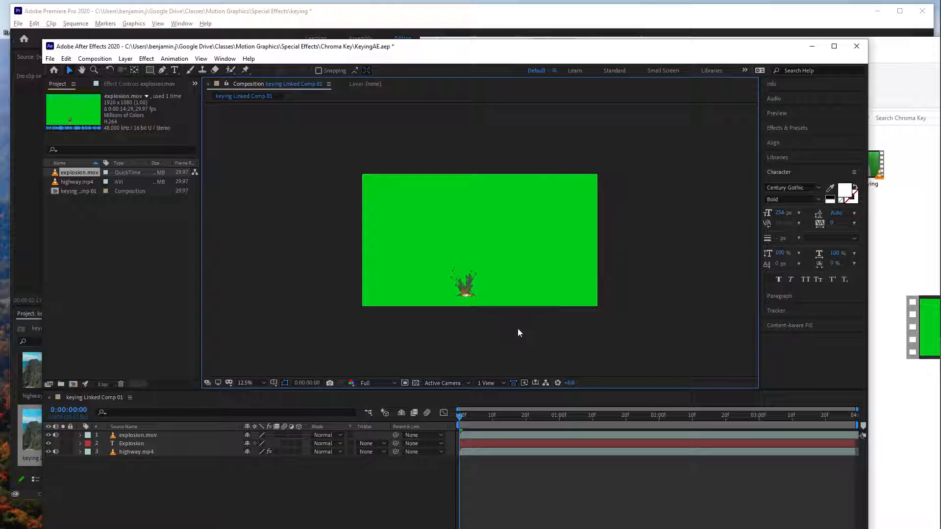
Apply the Keylight (1.2) keying effect to the explosion.mov layer.
left_click(771, 127)
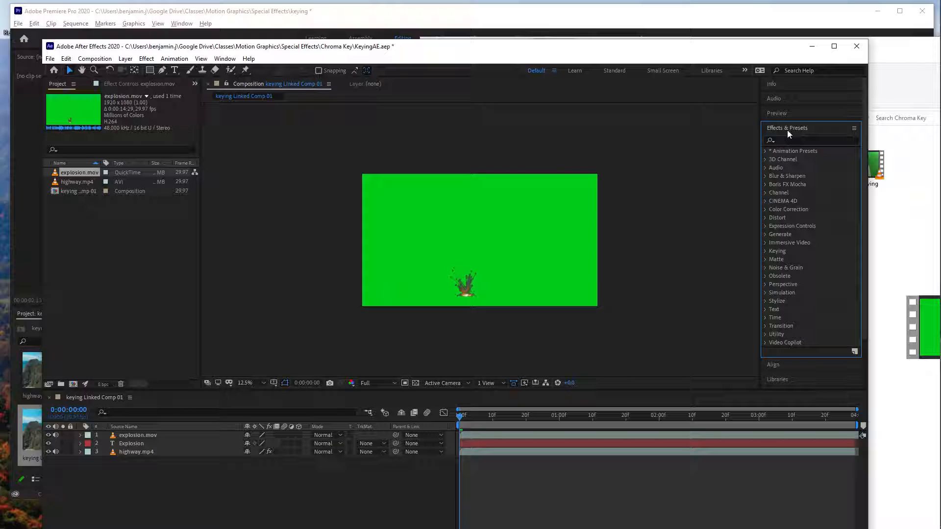
left_click(764, 251)
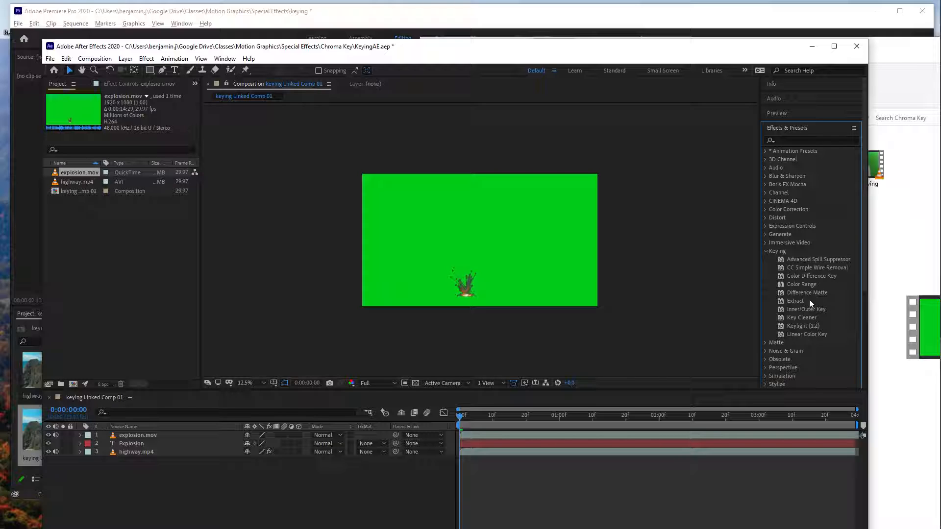
left_click(781, 326)
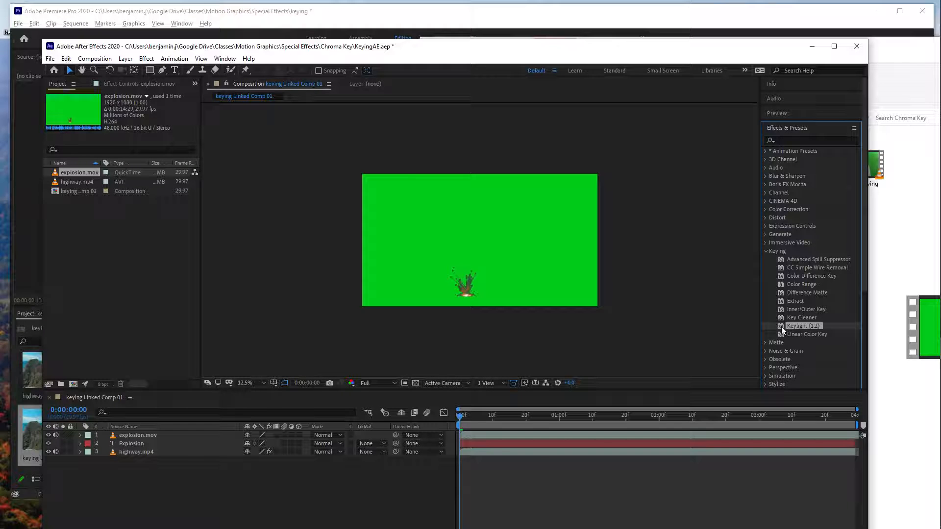
left_click_drag(781, 326, 505, 435)
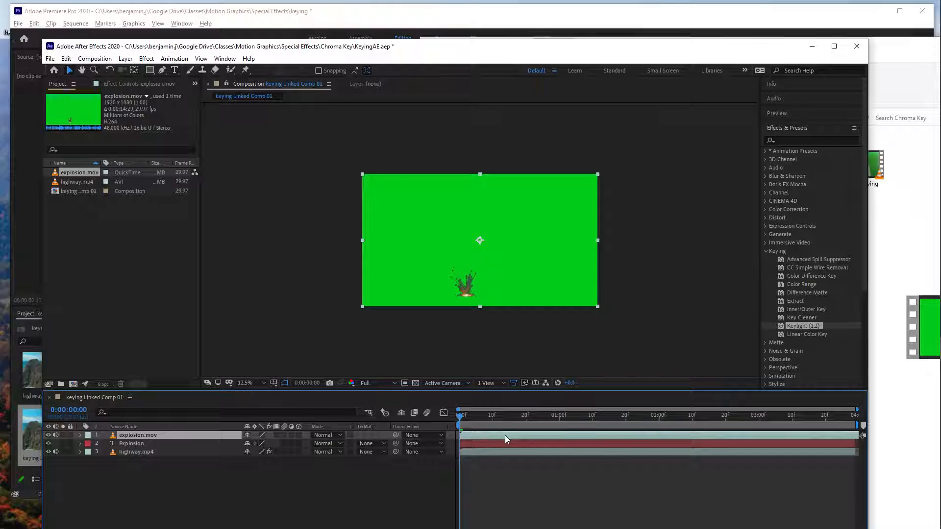
double_click(781, 326)
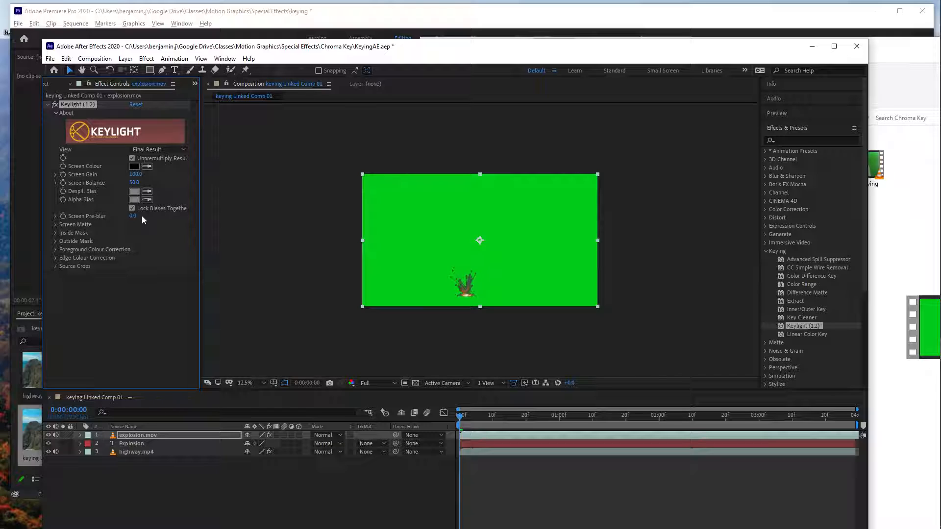
Sample the explosion clip's green backdrop as Keylight's Screen Colour to key it out.
left_click(147, 169)
left_click(147, 167)
left_click(431, 215)
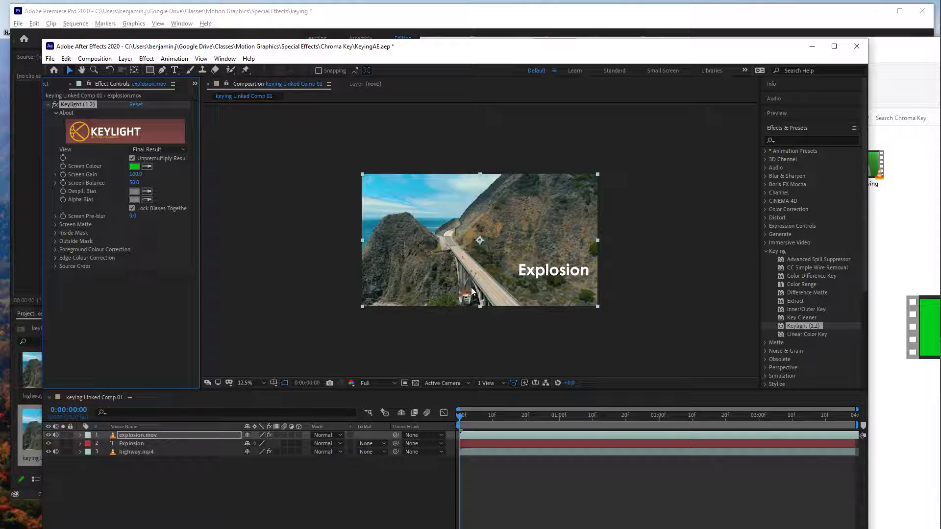
Move the keyed explosion to the rocky ridge beside the road's bend at the far end of the bridge and preview its placement.
left_click_drag(472, 291, 440, 231)
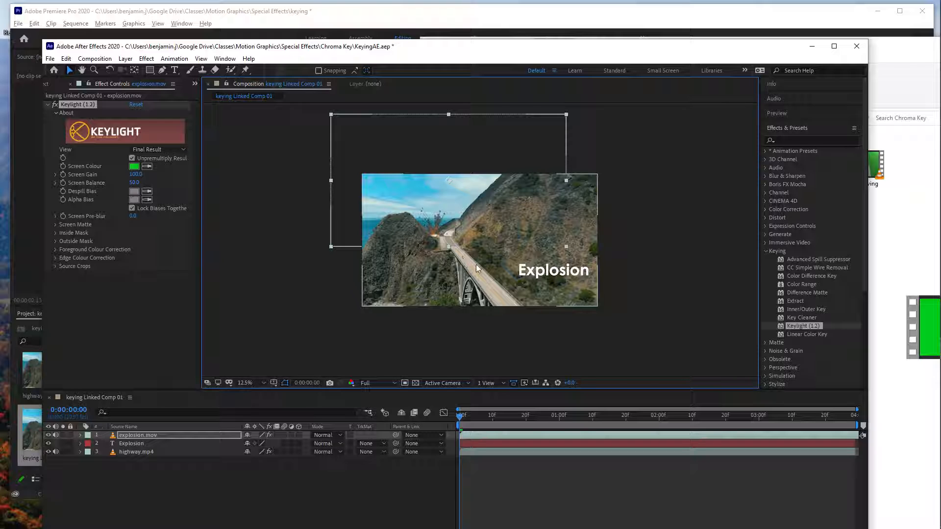
scroll(476, 263, "up", 4)
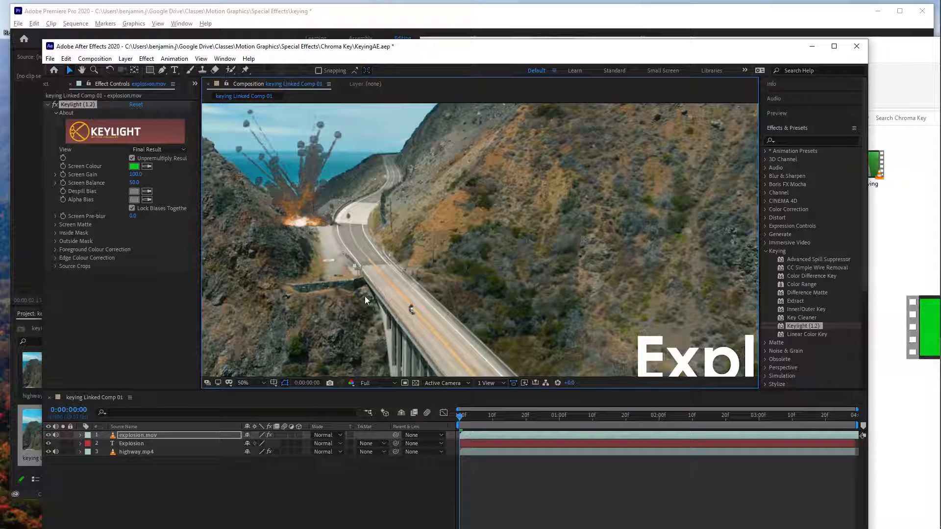
mouse_move(460, 417)
left_mouse_down()
mouse_move(530, 426)
mouse_move(449, 420)
left_mouse_up()
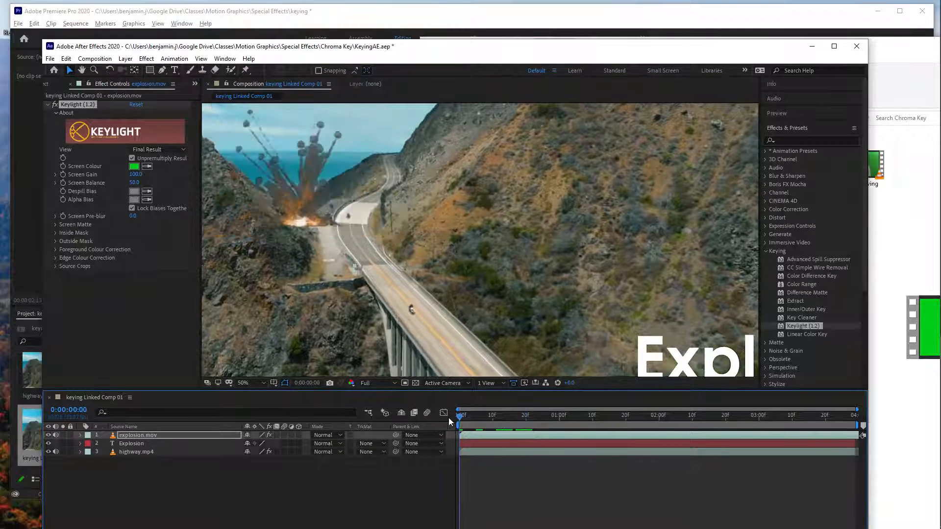
mouse_move(300, 216)
left_mouse_down()
mouse_move(298, 170)
mouse_move(293, 228)
left_mouse_up()
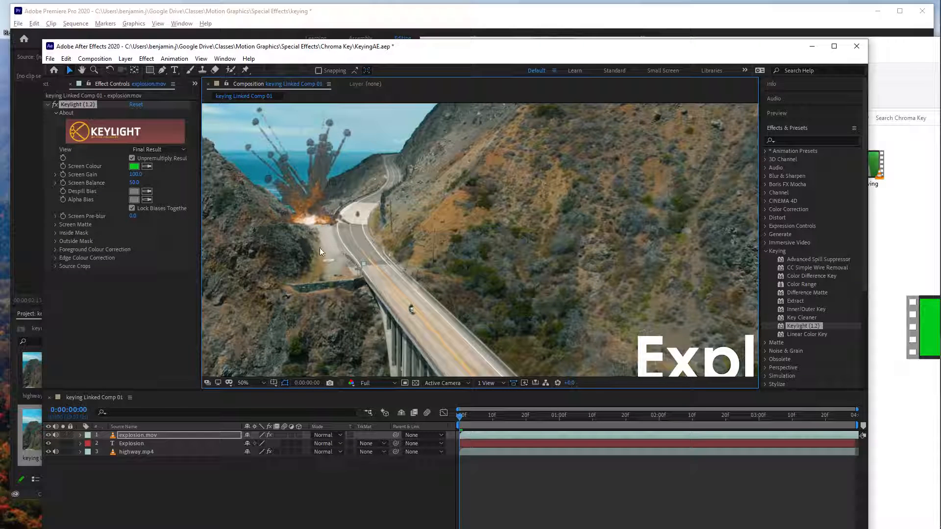
mouse_move(313, 222)
left_mouse_down()
mouse_move(303, 195)
mouse_move(302, 221)
left_mouse_up()
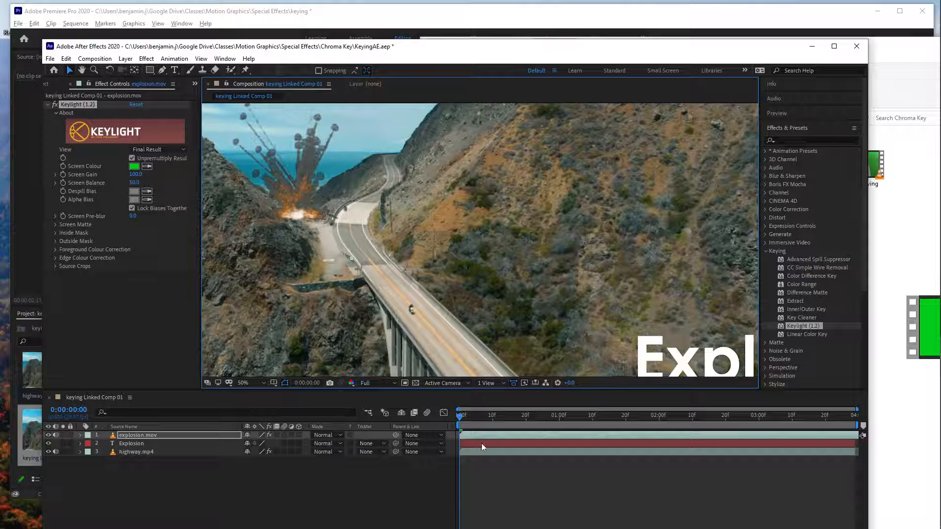
left_click_drag(460, 421, 440, 436)
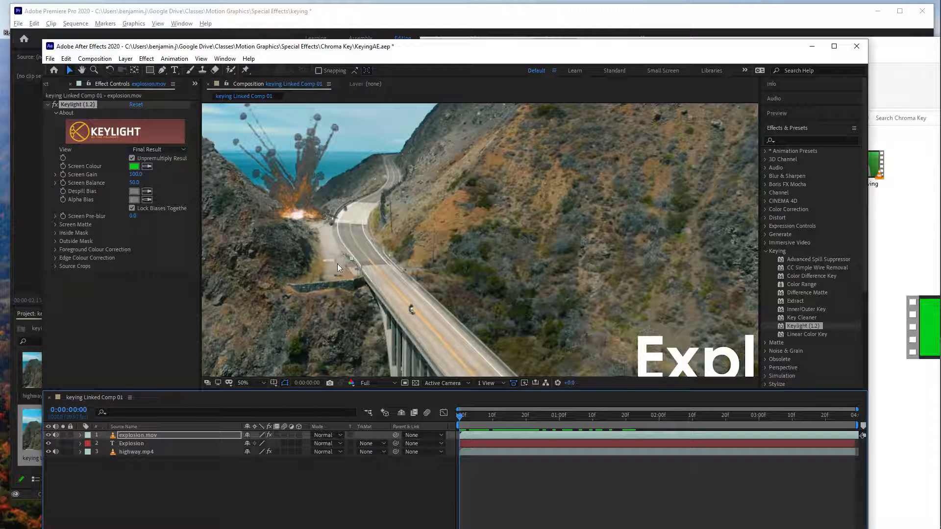
left_click(233, 481)
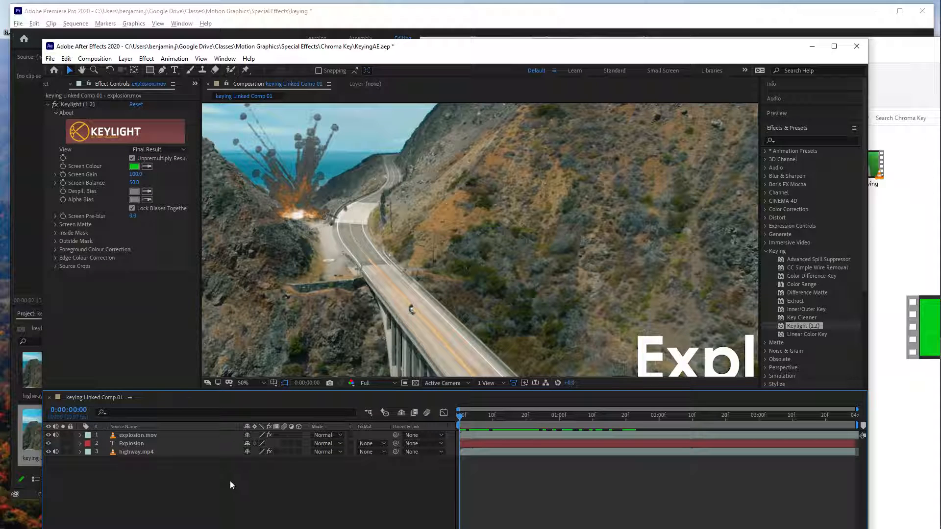
Duplicate the highway.mp4 layer in the linked composition.
left_click(152, 454)
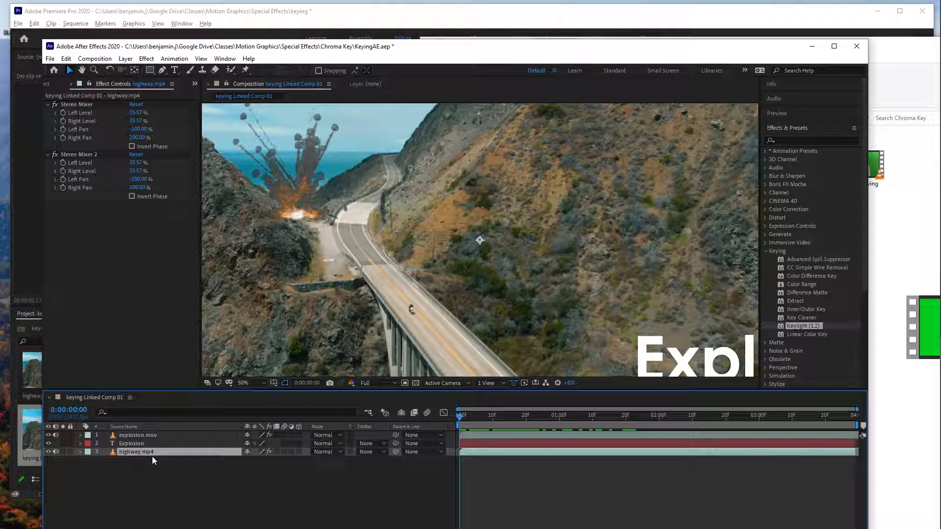
scroll(398, 272, "down", 4)
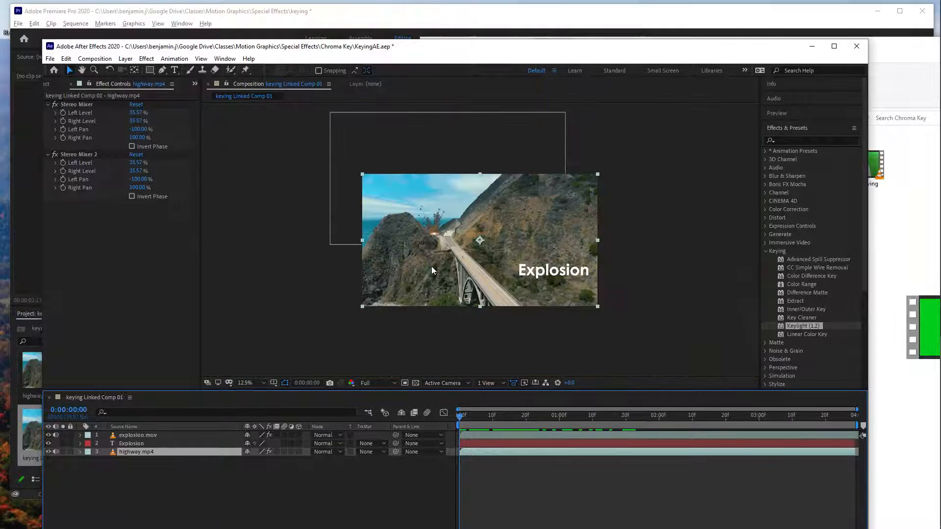
left_click(521, 479)
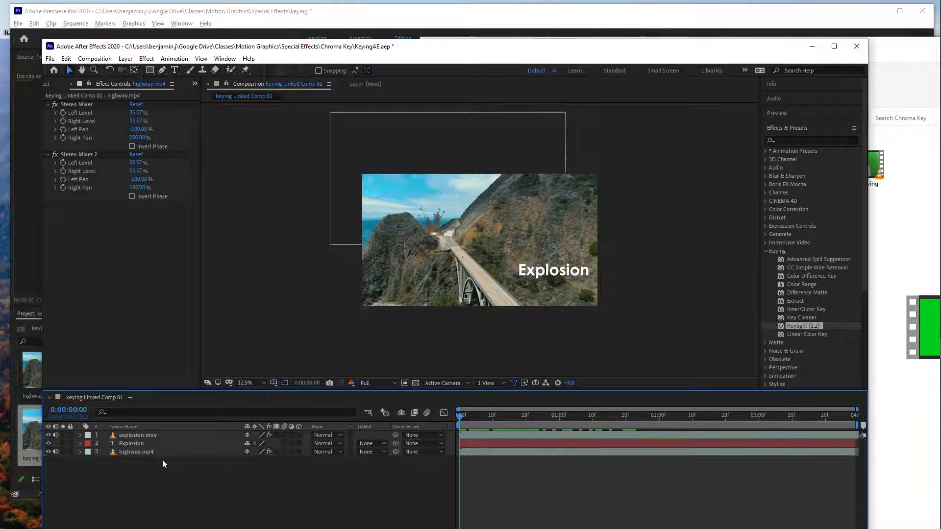
left_click(487, 452)
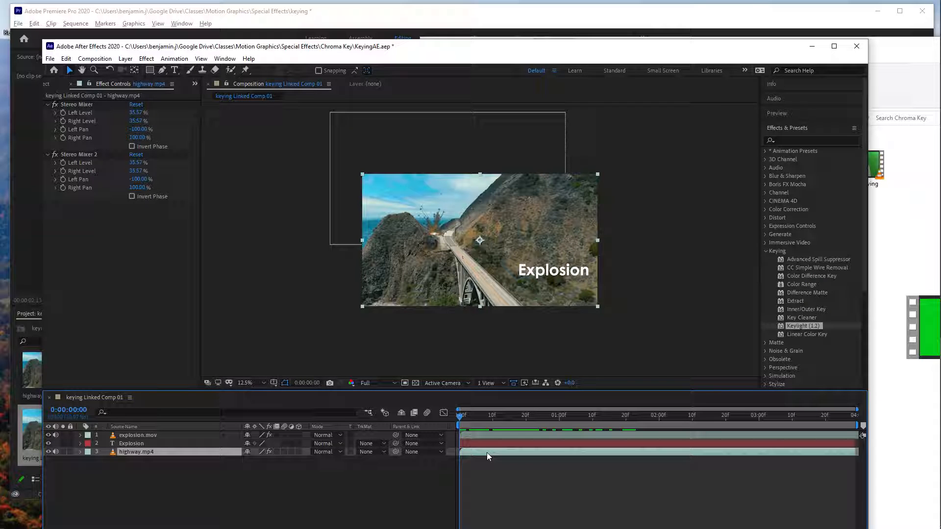
key("ctrl+d")
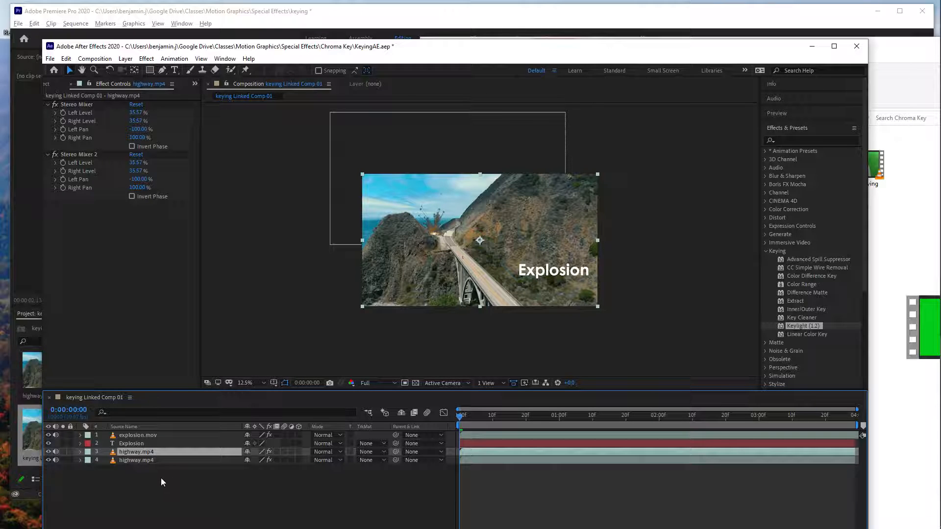
Rename the upper highway.mp4 layer as "highway F".
right_click(145, 452)
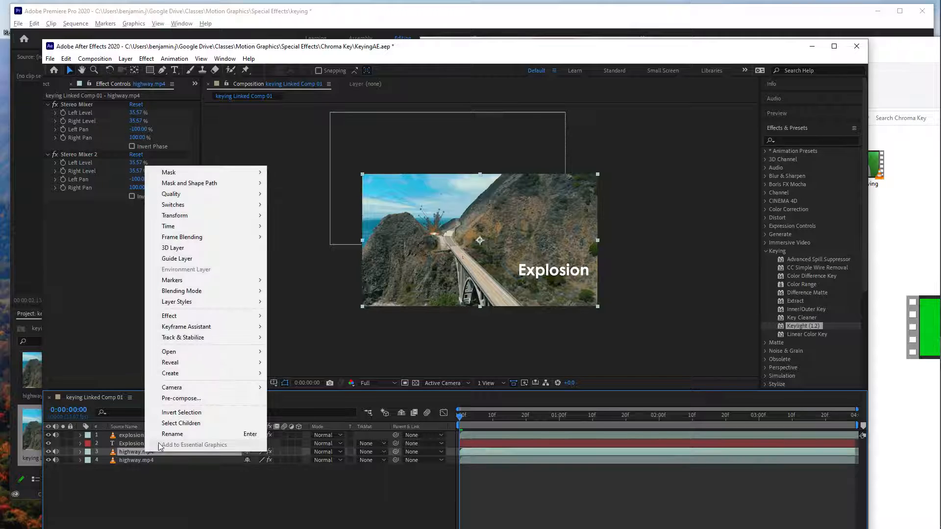
left_click(172, 434)
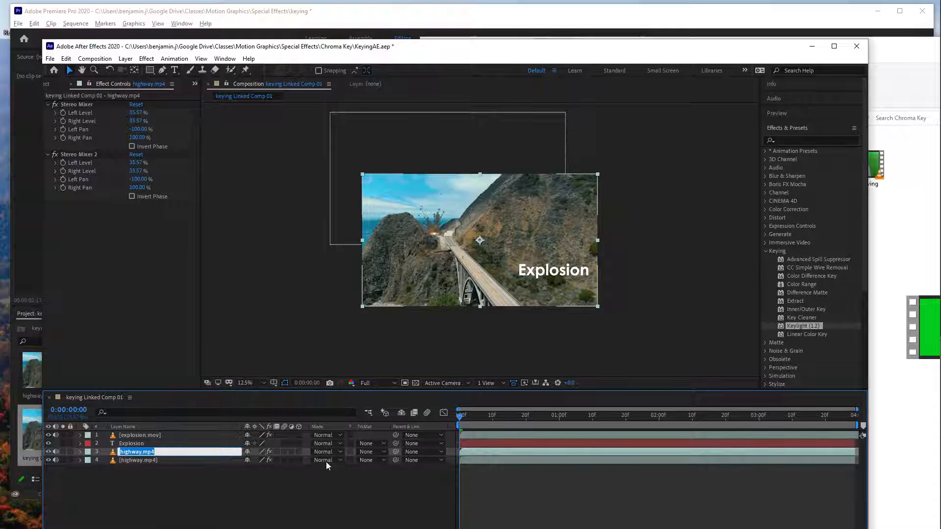
key("End")
key("BackSpace")
right_click(152, 465)
left_click(140, 454)
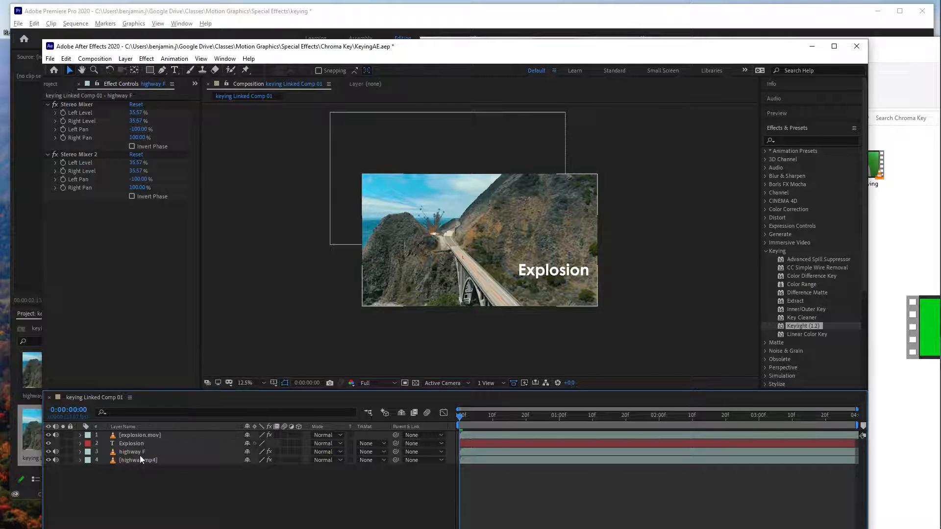
Rename the lower highway.mp4 layer as "highway B".
left_click(140, 459)
right_click(140, 459)
left_click(169, 440)
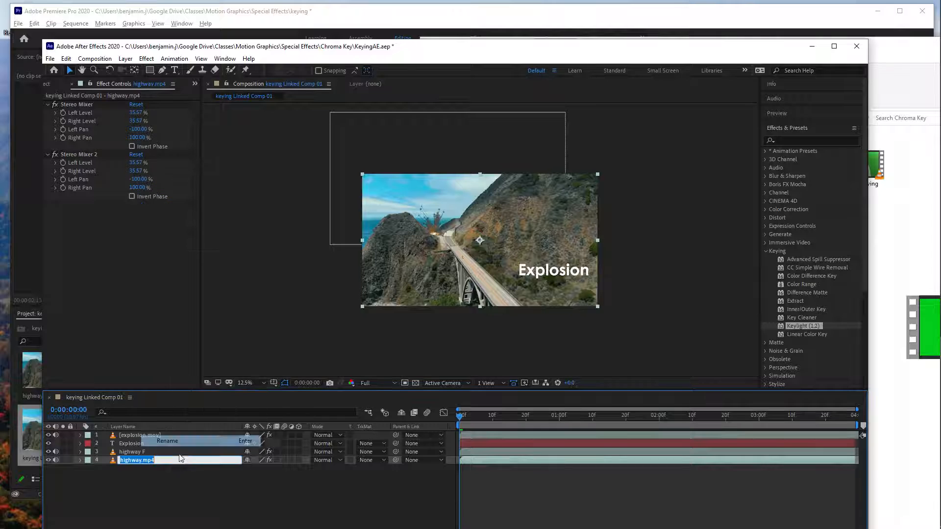
key("End")
key("BackSpace")
key("BackSpace")
key("BackSpace")
key("BackSpace")
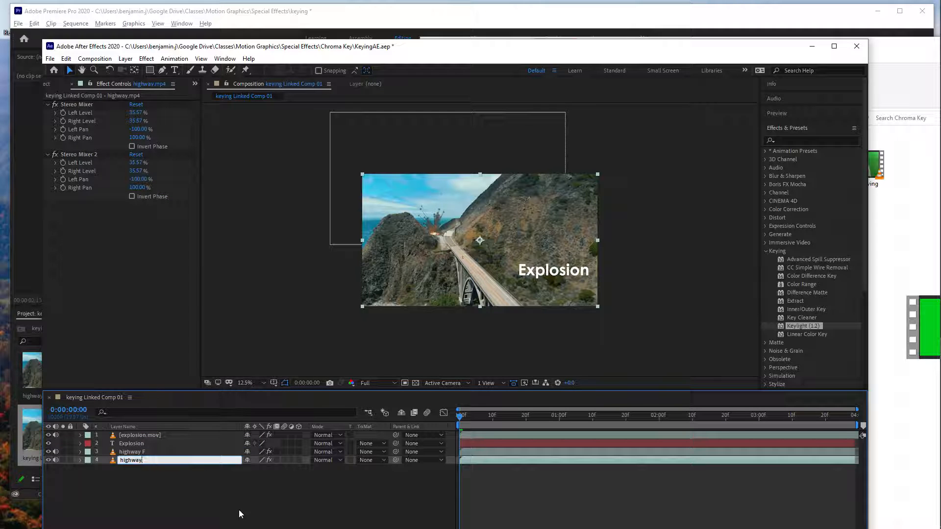
type("B")
key("Return")
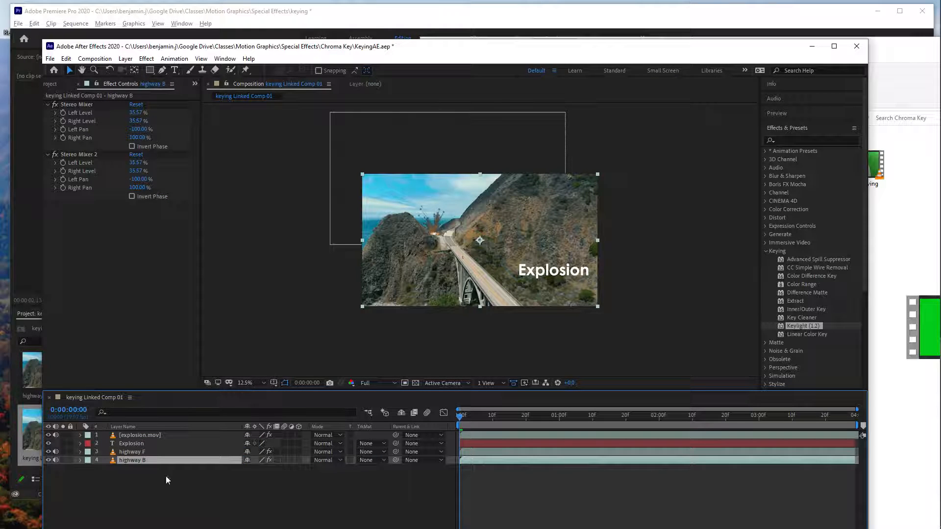
Reorder the layers so the Explosion title is on top, followed by highway F, explosion.mov and highway B.
left_click(133, 451)
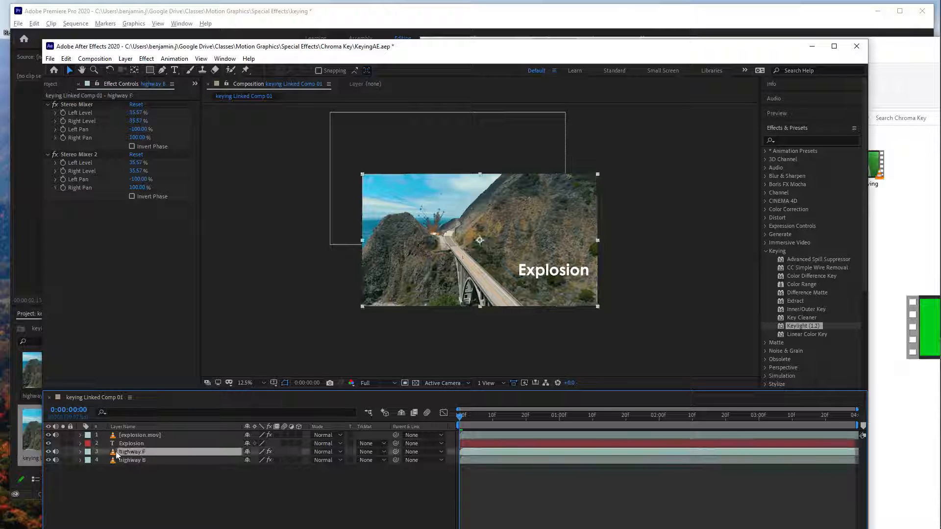
left_click_drag(116, 452, 139, 432)
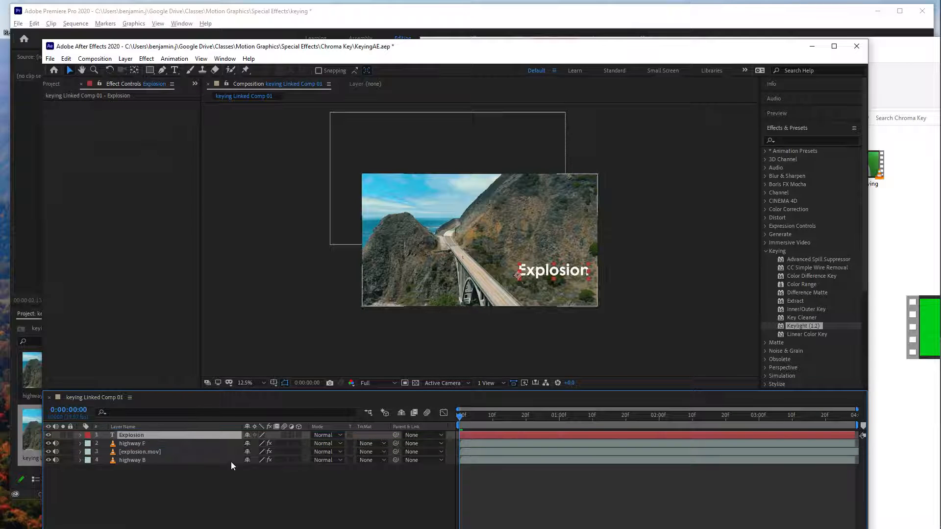
left_click(252, 483)
Use the Roto Brush on highway F to select the rocks, mountainside and bridge as foreground, leaving out the sky and sea.
left_click(126, 443)
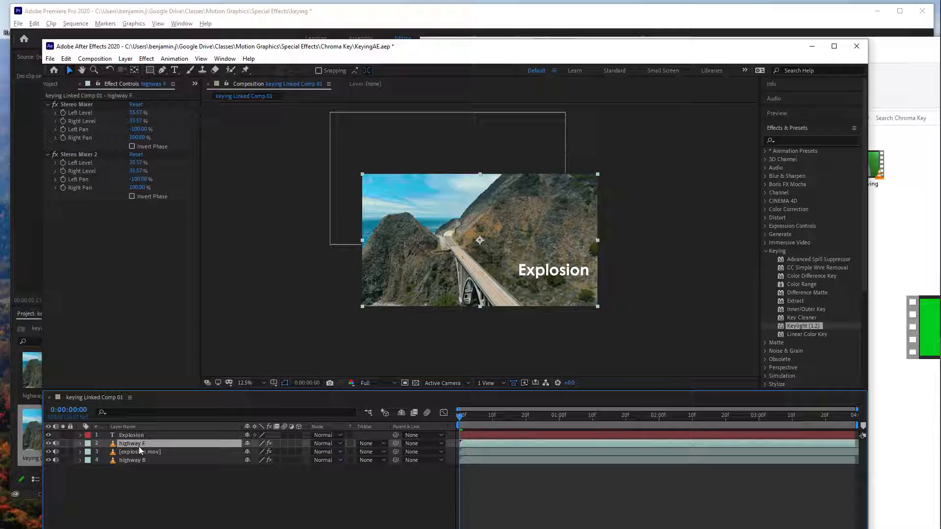
left_click(231, 71)
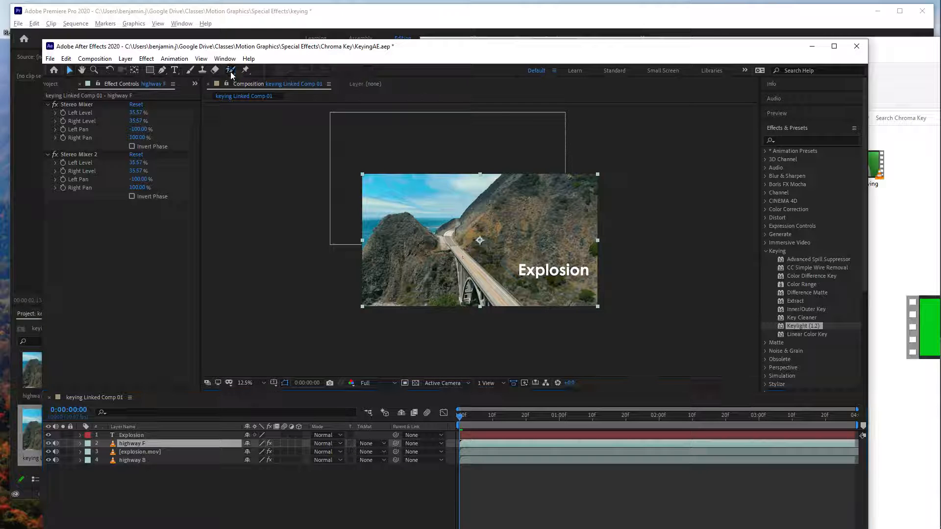
double_click(469, 266)
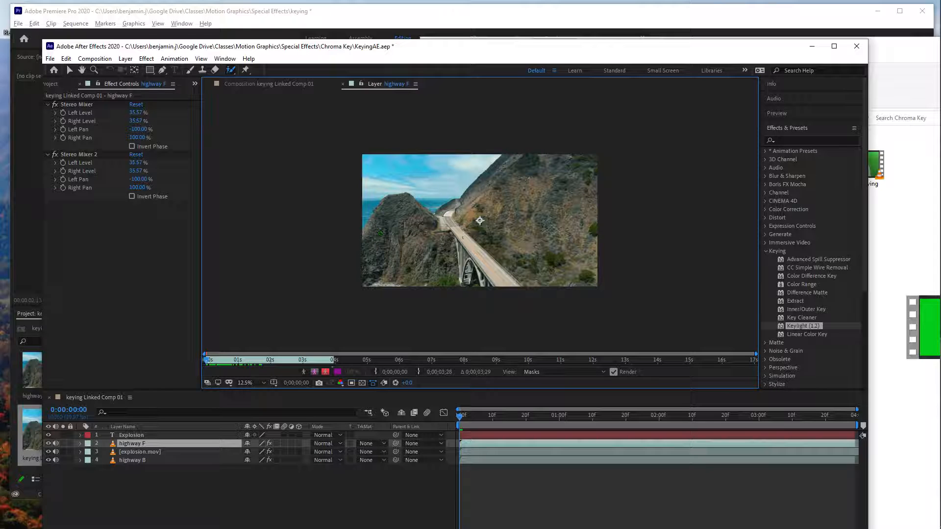
left_click_drag(382, 204, 382, 213)
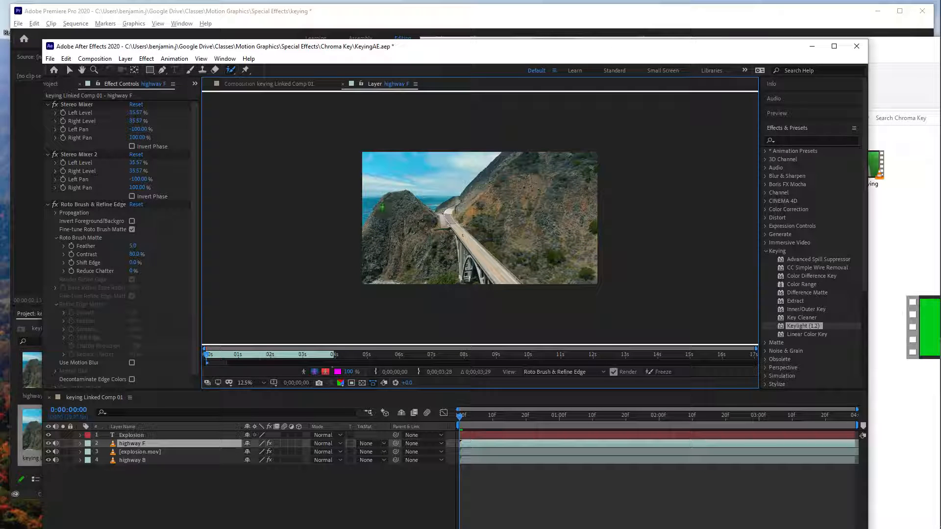
mouse_move(364, 241)
left_mouse_down()
mouse_move(394, 201)
mouse_move(436, 224)
mouse_move(444, 207)
mouse_move(523, 155)
mouse_move(581, 152)
mouse_move(591, 175)
mouse_move(590, 226)
mouse_move(558, 264)
mouse_move(452, 281)
mouse_move(394, 276)
mouse_move(364, 243)
left_mouse_up()
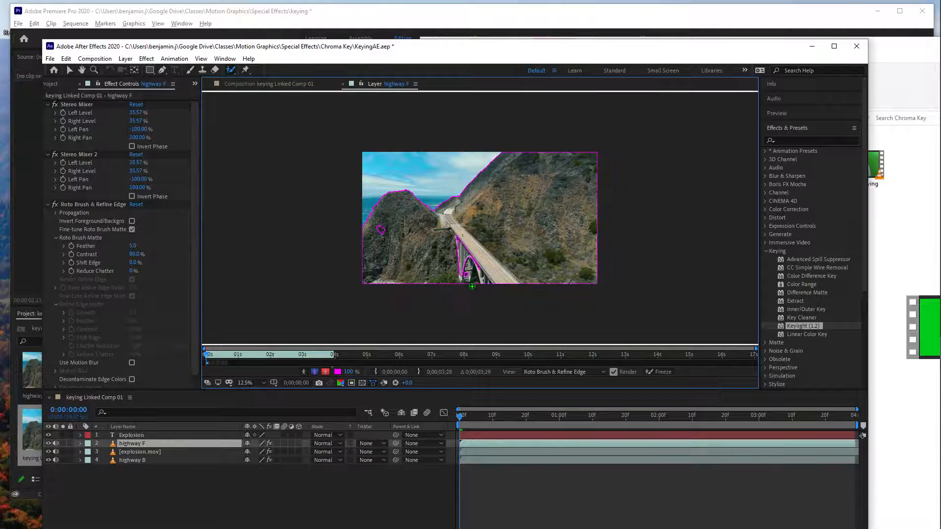
left_click_drag(385, 218, 378, 234)
left_click_drag(449, 233, 474, 270)
left_click_drag(377, 227, 388, 235)
Check the Roto Brush selection over time and extend its span on highway F to about the 4-second mark.
left_click(463, 416)
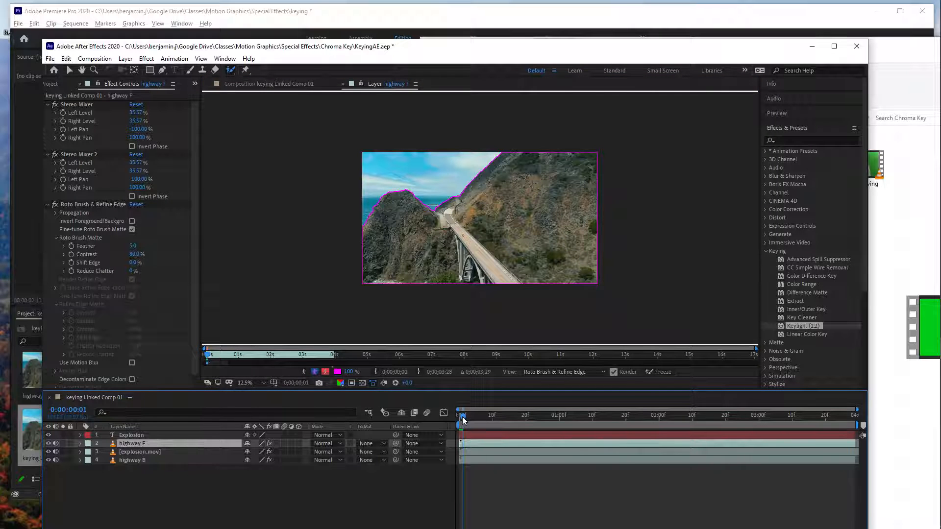
left_click_drag(463, 417, 579, 418)
key("space")
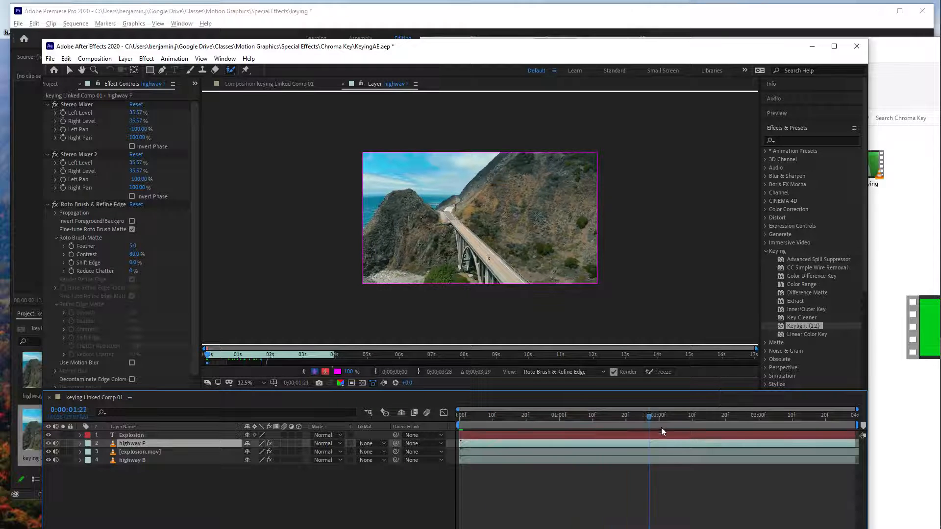
left_click_drag(762, 430, 465, 441)
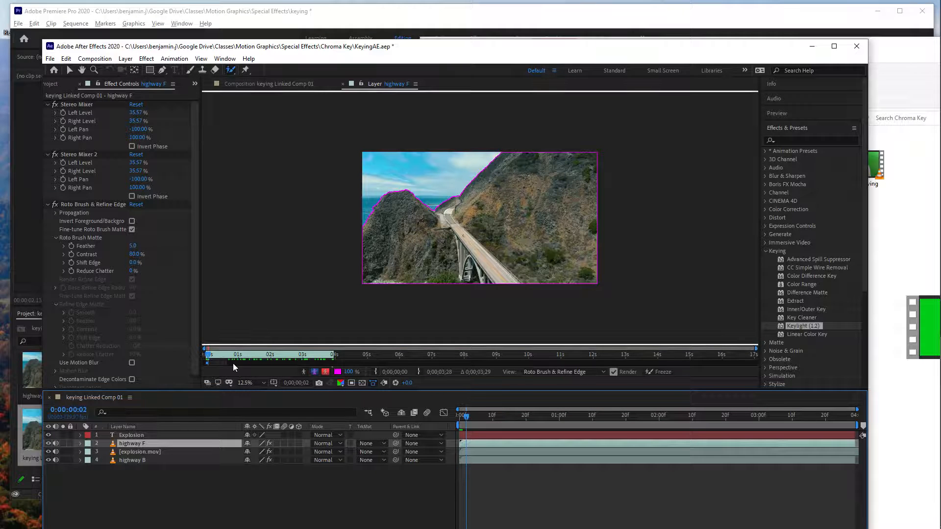
left_click_drag(228, 363, 332, 364)
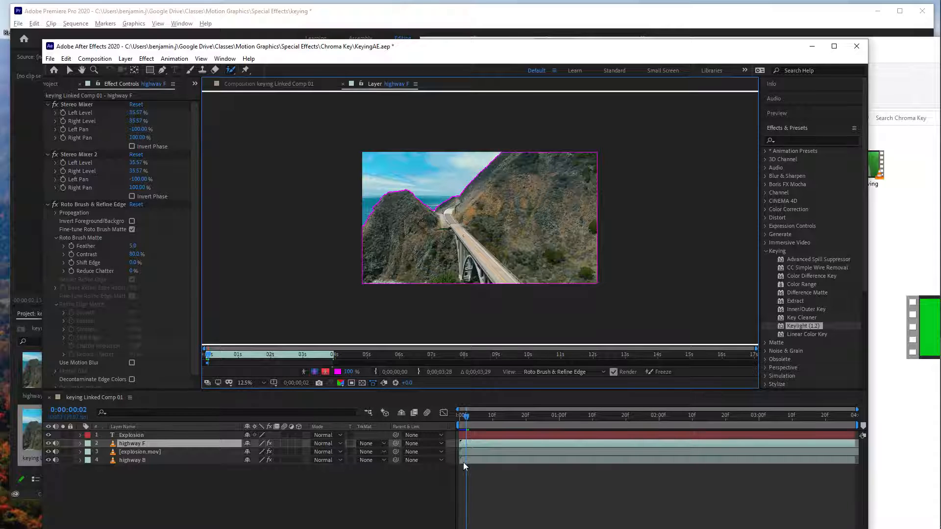
mouse_move(465, 417)
left_mouse_down()
mouse_move(494, 422)
mouse_move(497, 435)
left_mouse_up()
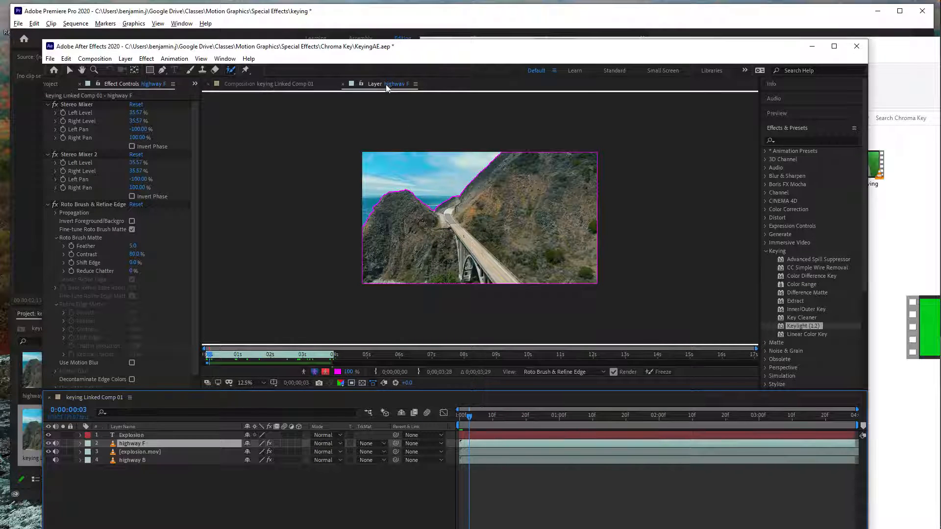
Return to the linked composition and show the highway B layer behind the explosion.
left_click(262, 84)
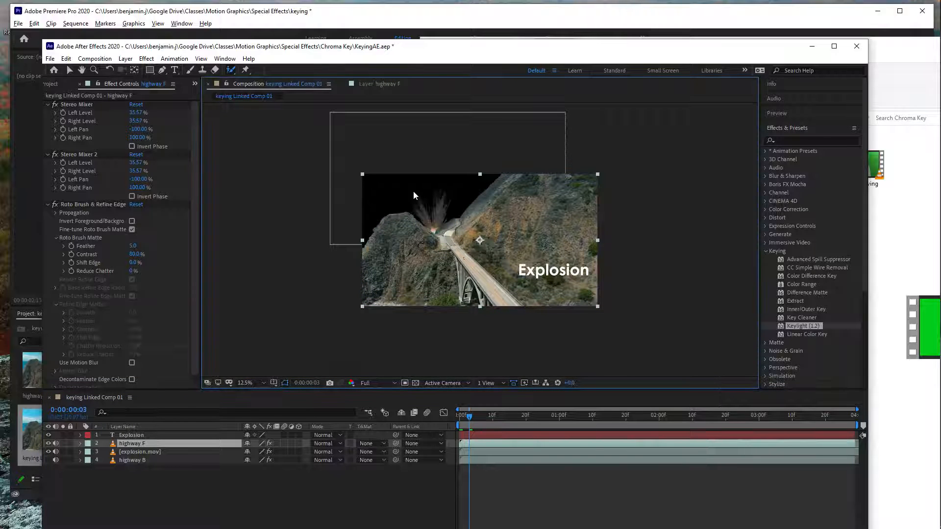
mouse_move(472, 423)
left_mouse_down()
mouse_move(671, 418)
mouse_move(487, 417)
left_mouse_up()
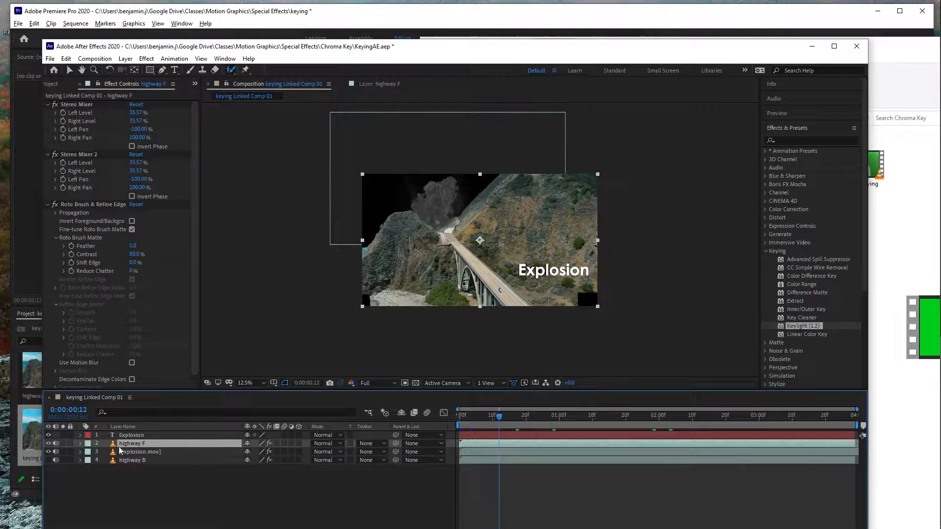
left_click(48, 460)
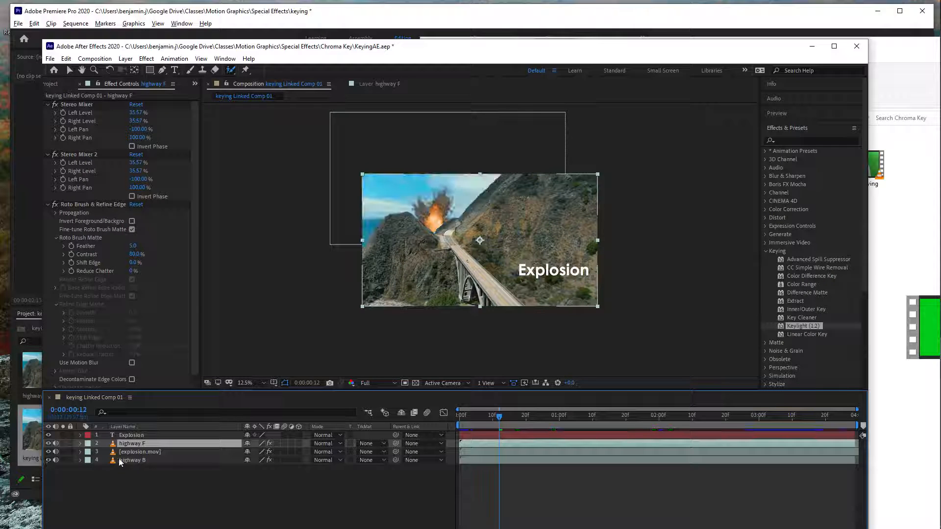
Preview the composition from the start to check the explosion behind the rotoscoped foreground.
left_click_drag(499, 416, 446, 419)
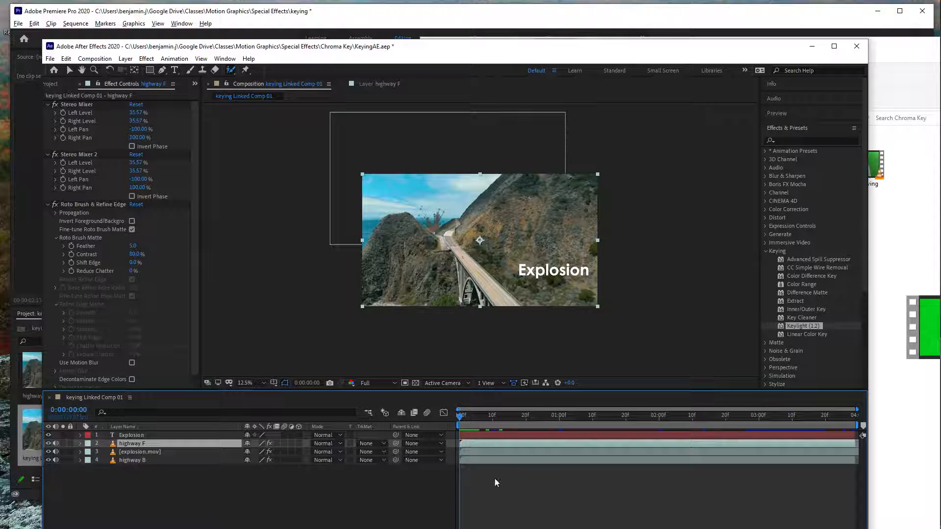
key("space")
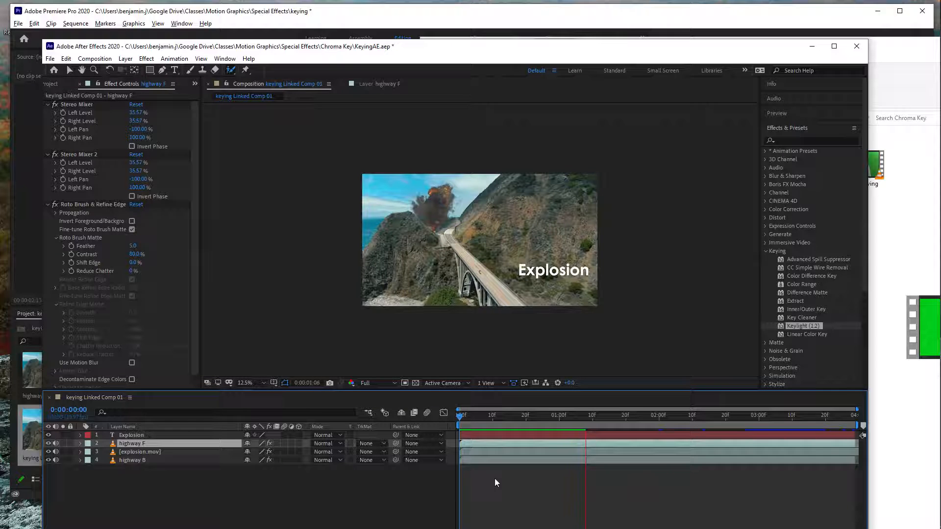
left_click(589, 424)
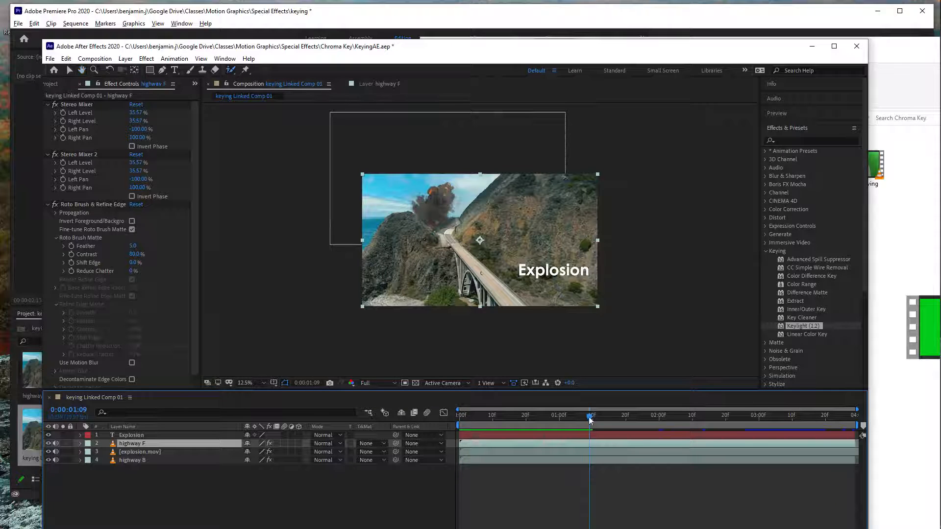
left_click_drag(590, 420, 433, 410)
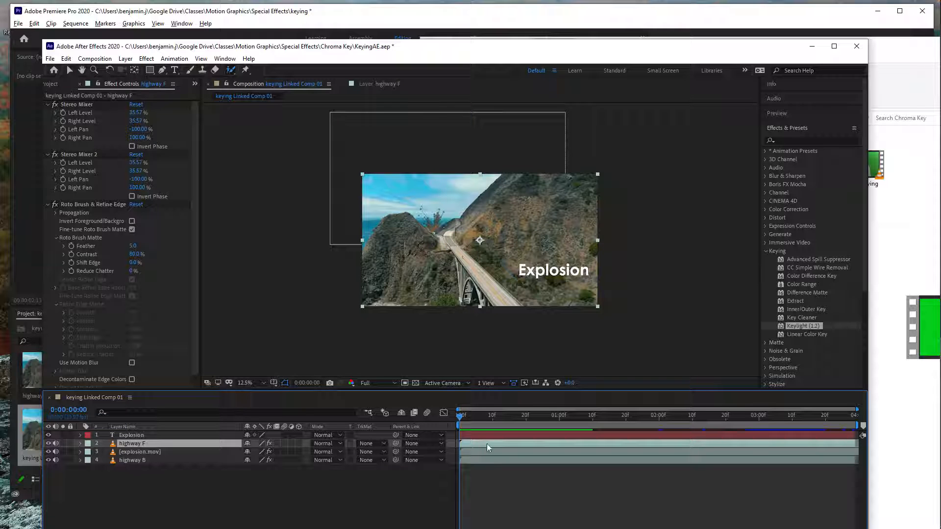
Shift the explosion.mov layer about 2 frames later in the timeline and preview the new timing.
left_click(483, 470)
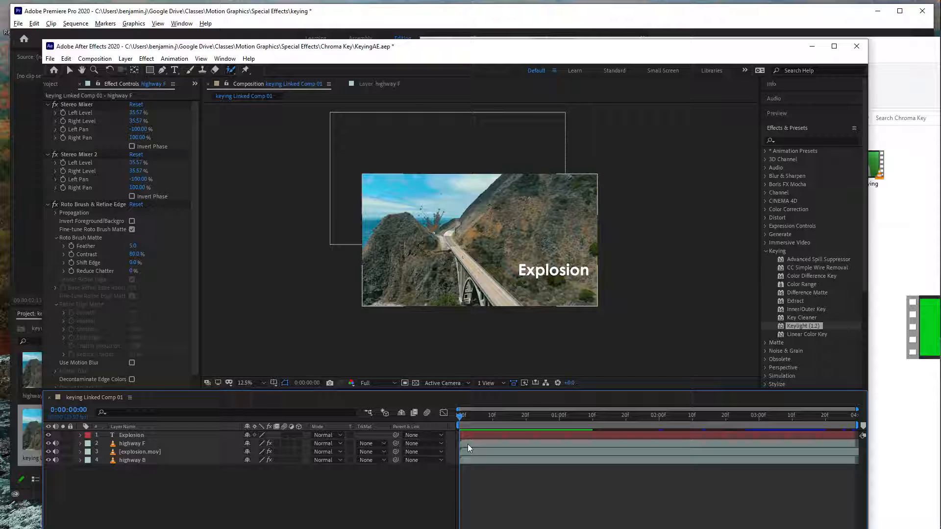
left_click(467, 450)
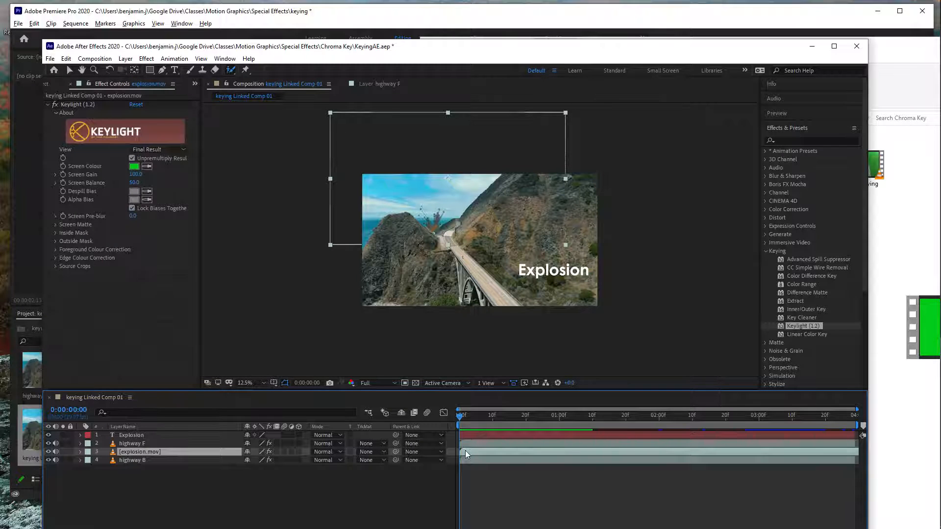
left_click_drag(466, 451, 472, 451)
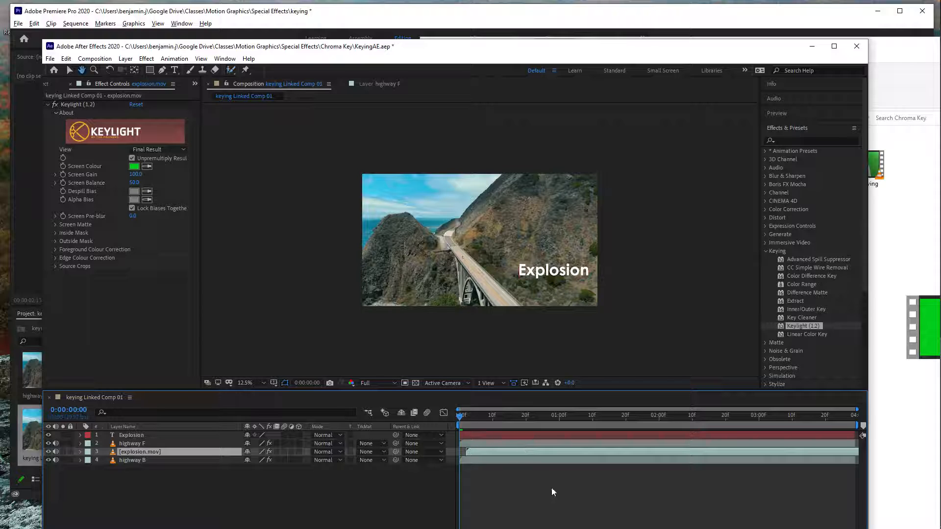
key("space")
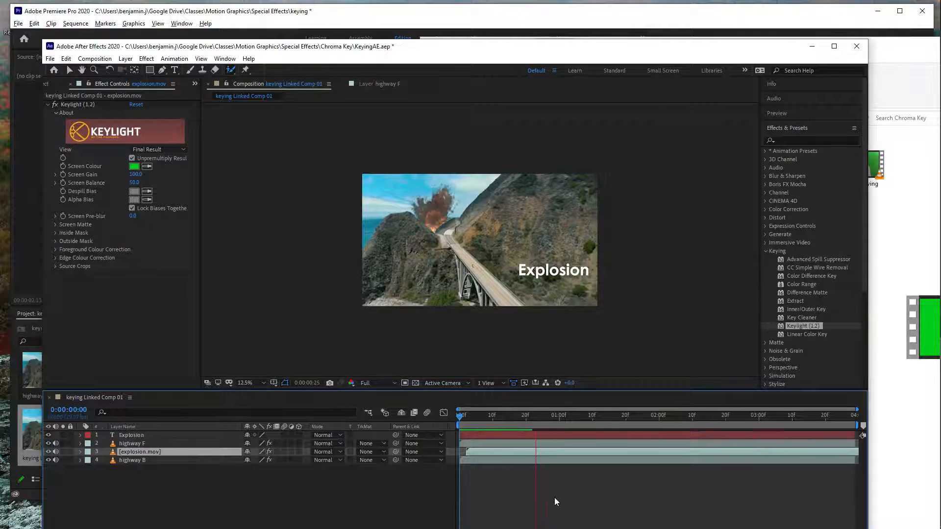
key("space")
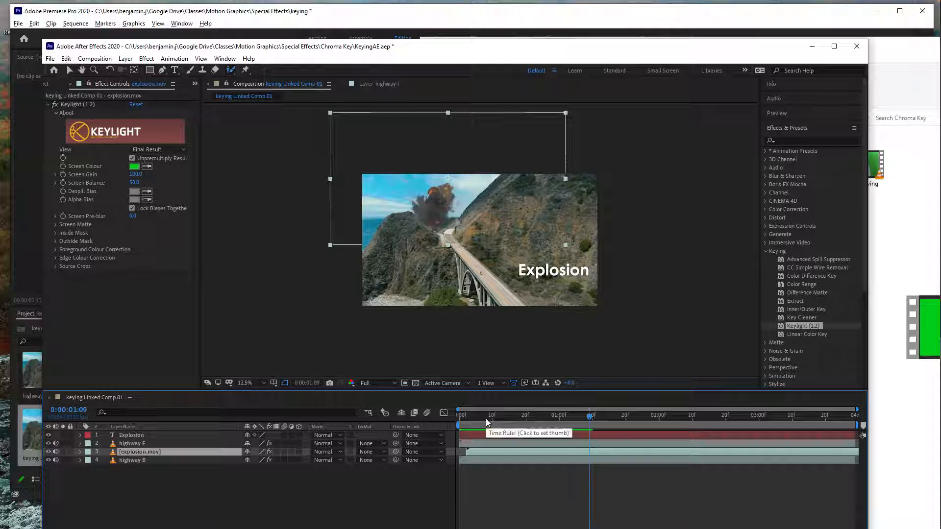
Save the After Effects project, switch to Premiere Pro and review the linked composition from the start of the highway sequence.
key("ctrl+s")
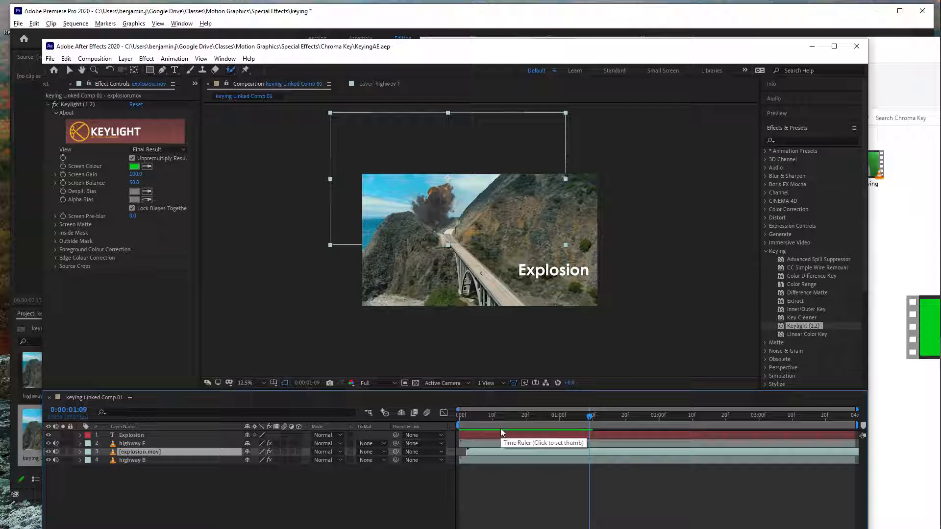
key("alt+Tab")
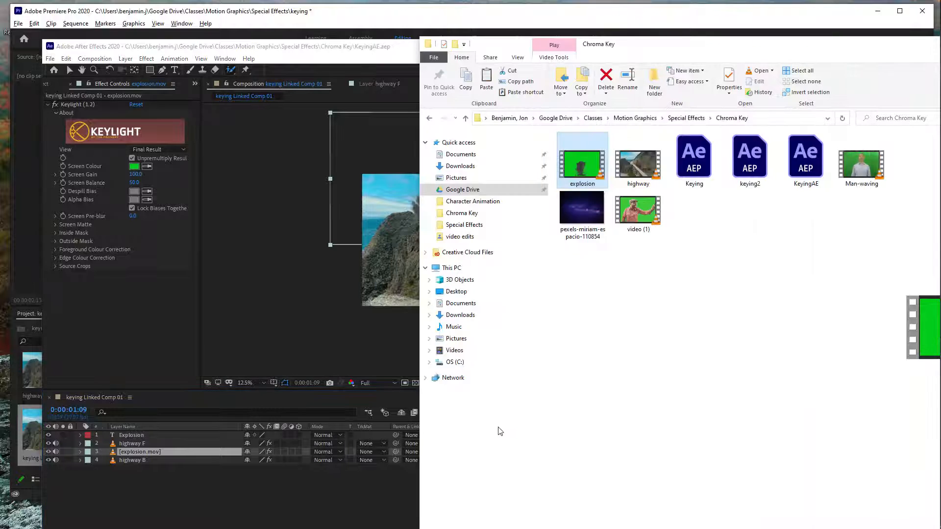
key("alt+Tab")
key("alt+Tab")
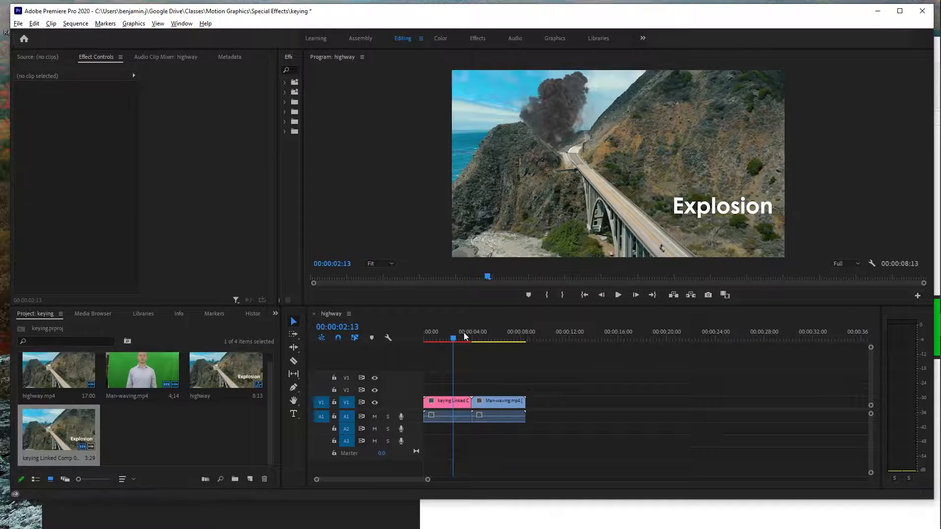
left_click_drag(454, 337, 417, 340)
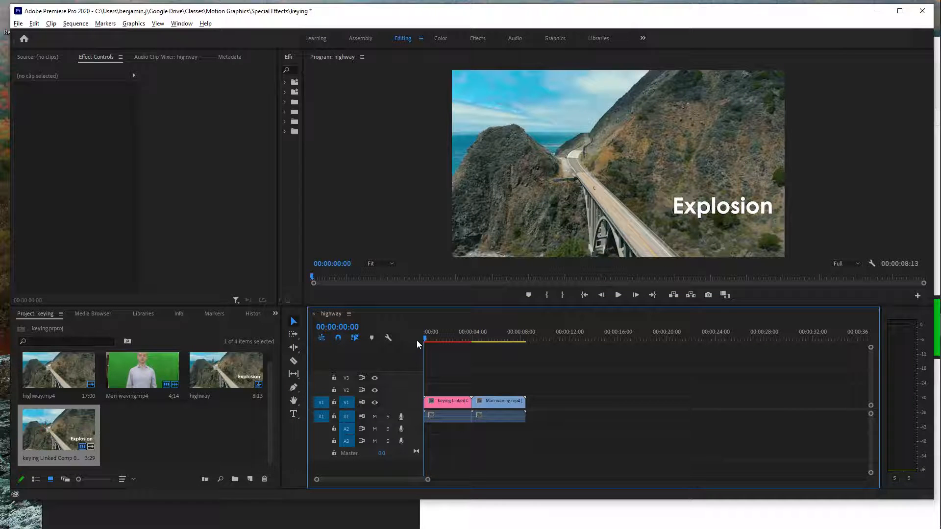
left_click_drag(424, 342, 460, 337)
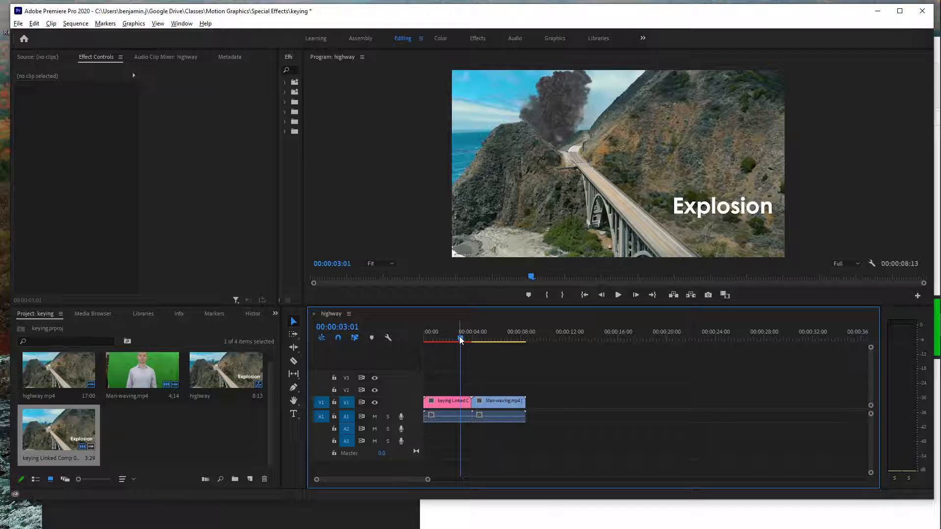
Set the scale of the Man-waving.mp4 clip in the highway sequence to 200.
left_click_drag(461, 339, 485, 337)
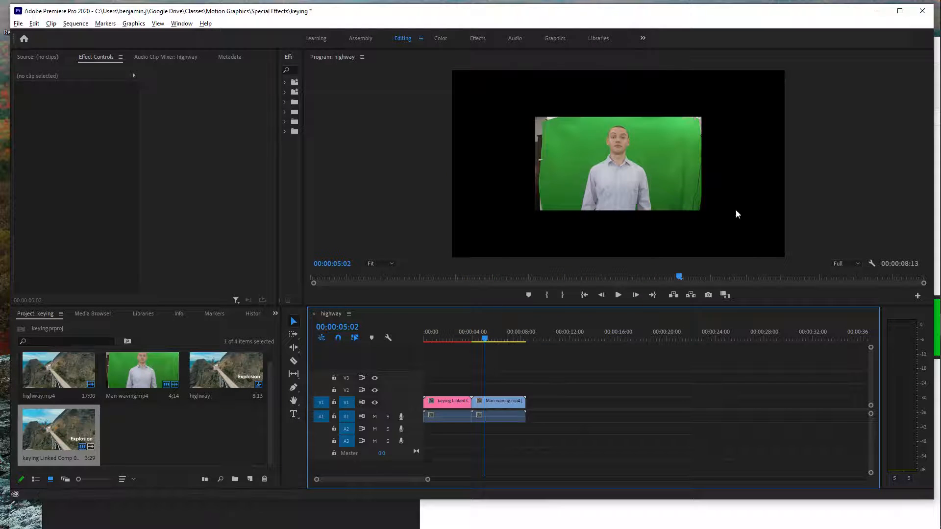
left_click(656, 155)
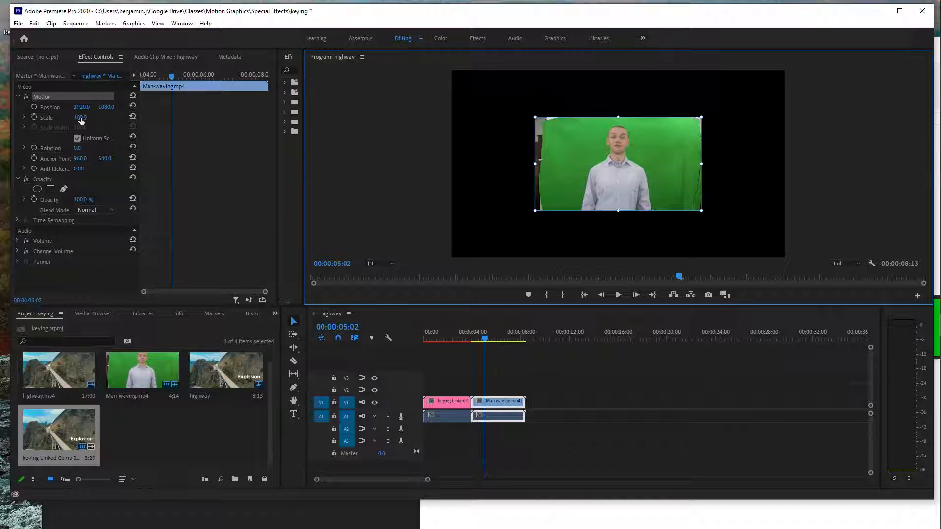
left_click_drag(81, 118, 131, 118)
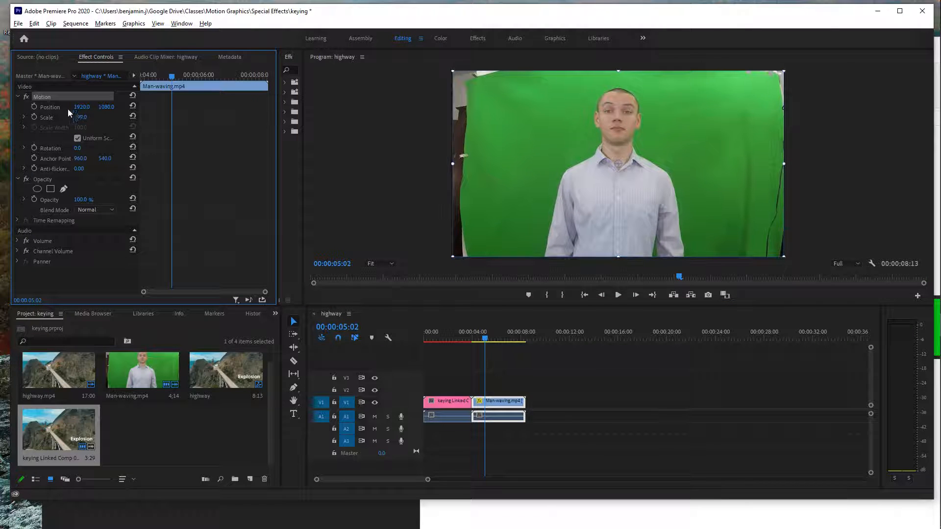
left_click(83, 117)
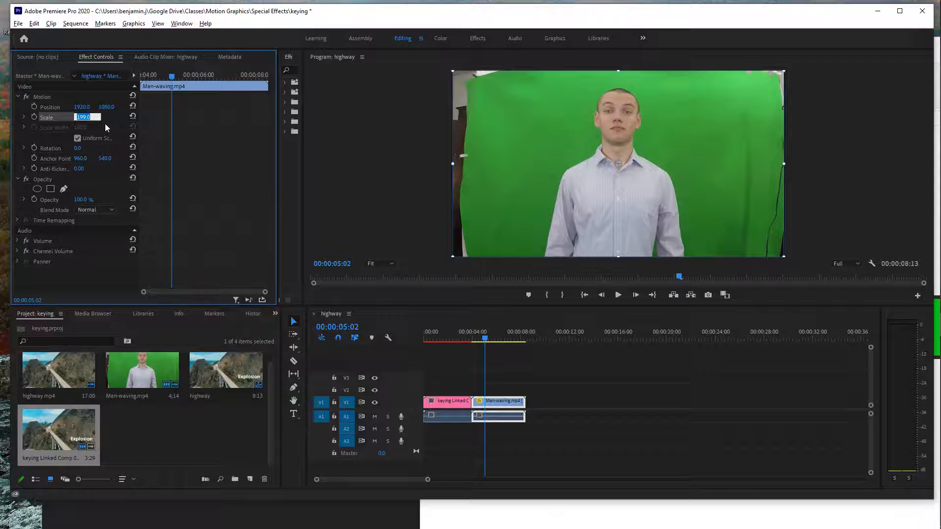
type("200")
key("Return")
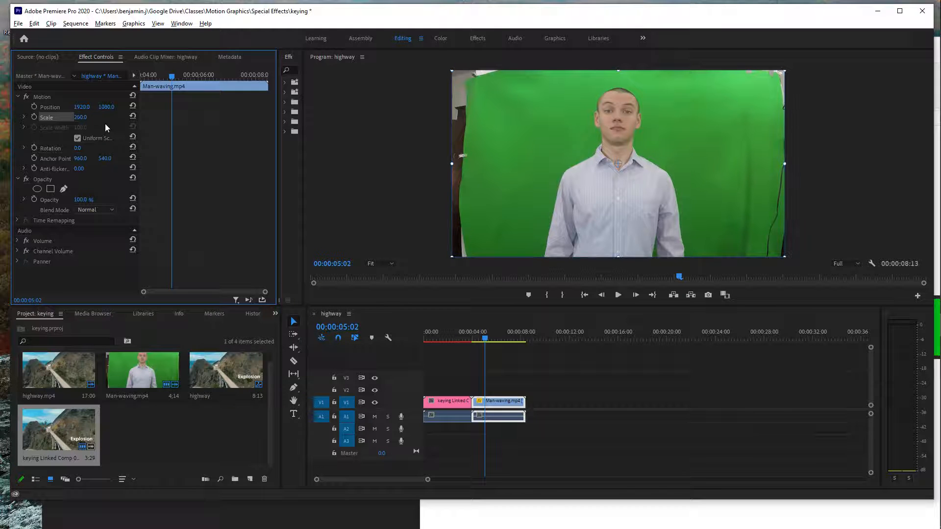
left_click(343, 156)
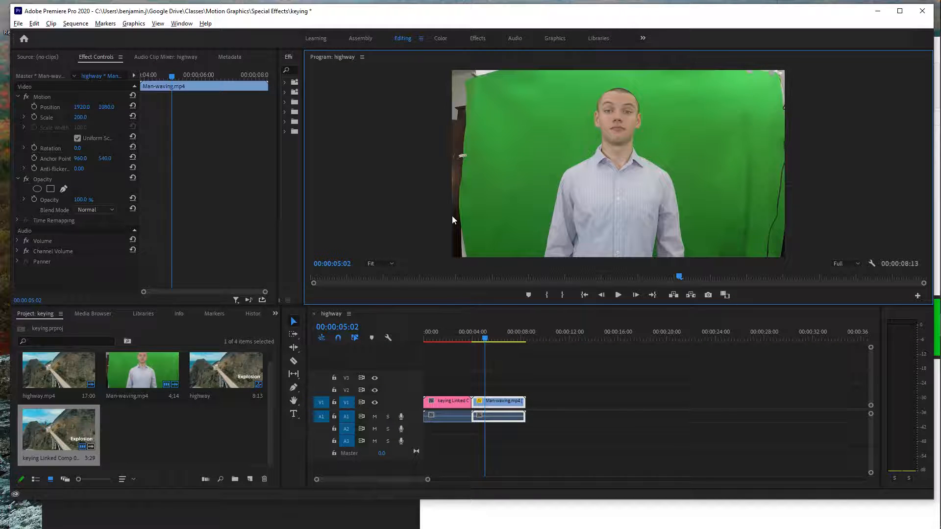
Replace the Man-waving.mp4 clip in the highway sequence with a linked After Effects composition.
left_click(538, 395)
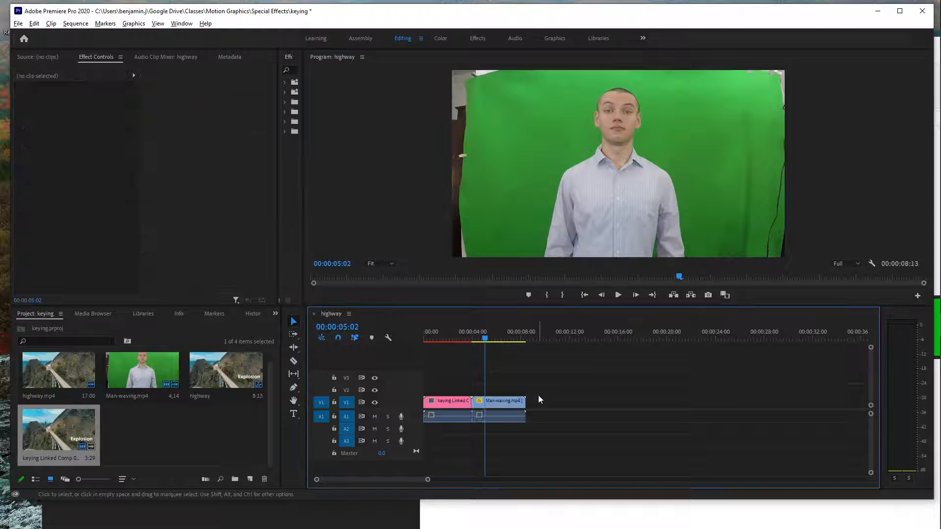
left_click(503, 402)
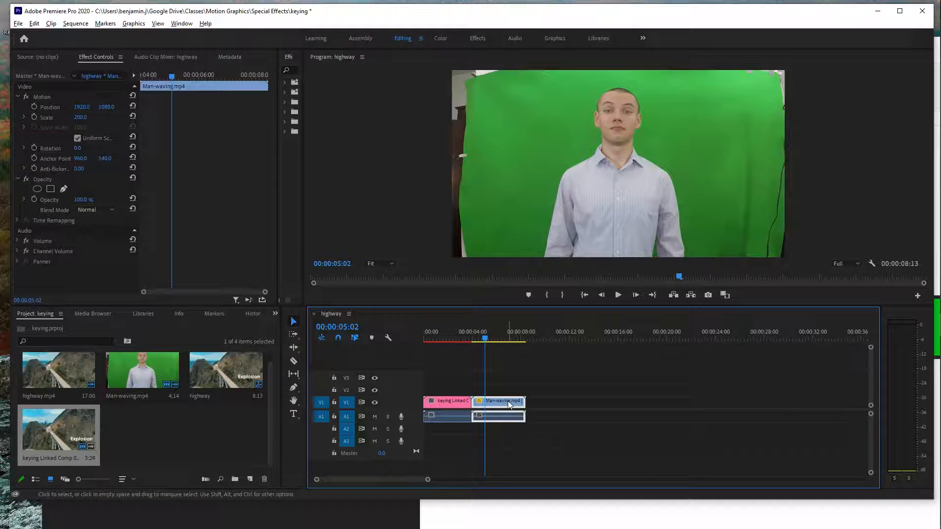
right_click(500, 402)
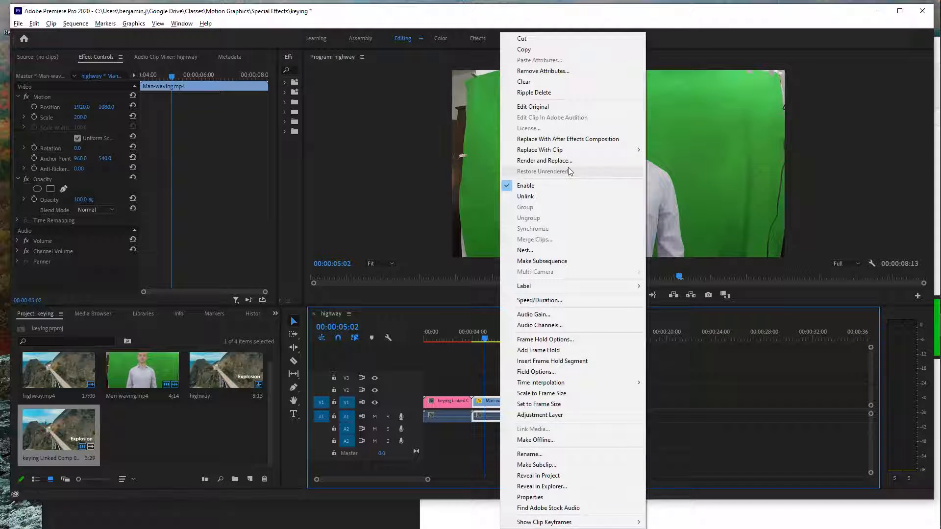
left_click(570, 139)
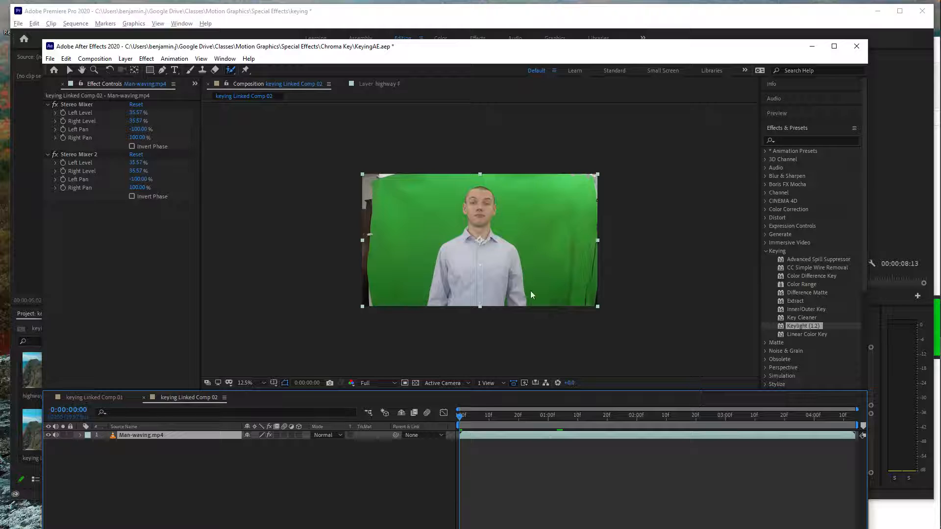
At 0:00:03:06, draw a closed Pen tool mask on Man-waving.mp4 loosely around the man's head, body and waving hand, extending below the frame.
key("period")
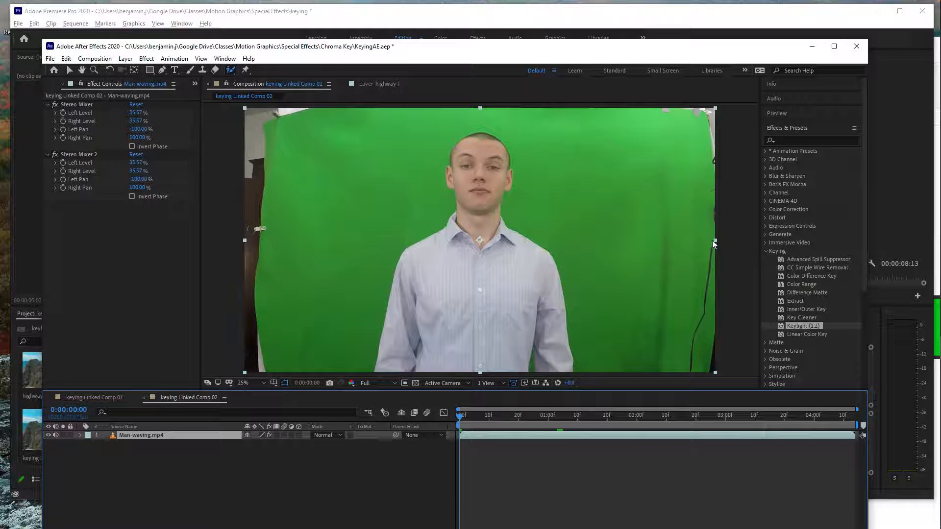
key("comma")
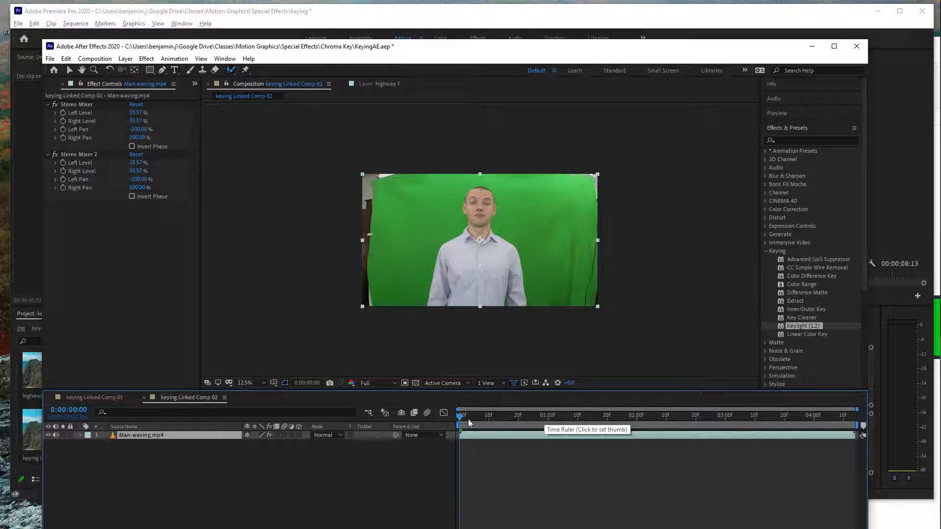
left_click_drag(464, 419, 630, 436)
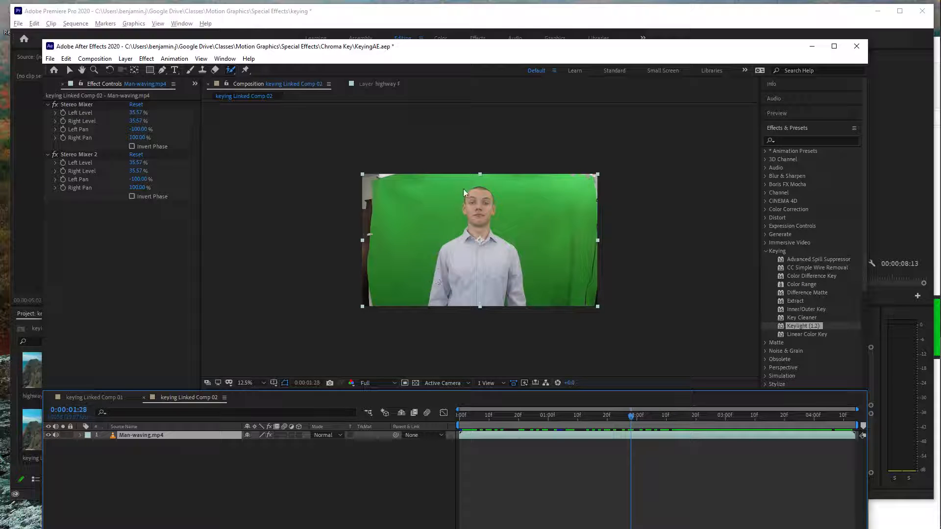
left_click_drag(631, 416, 746, 424)
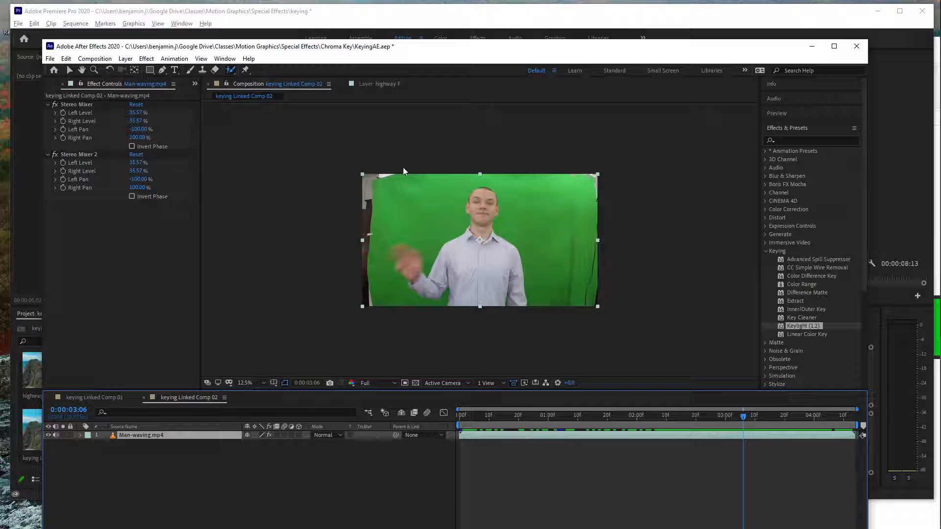
left_click(162, 71)
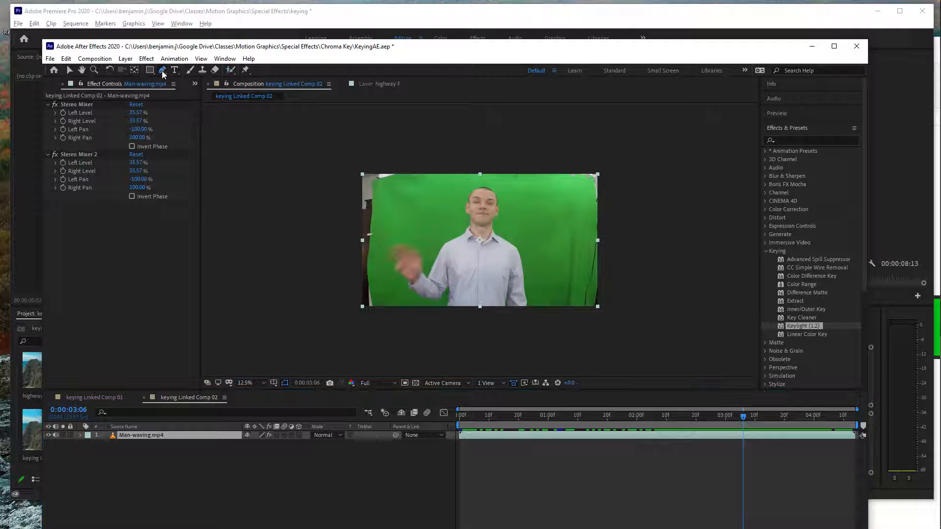
left_click(378, 305)
left_click(373, 260)
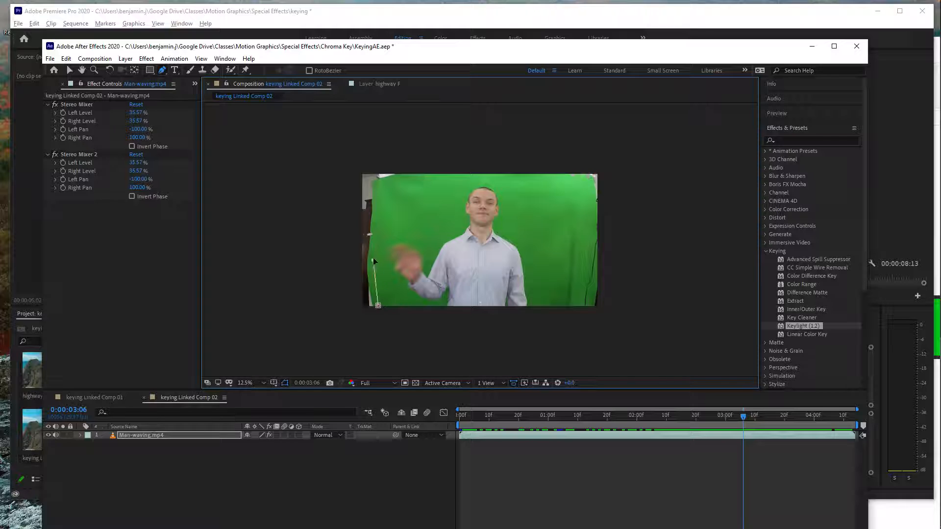
left_click(385, 236)
left_click(412, 230)
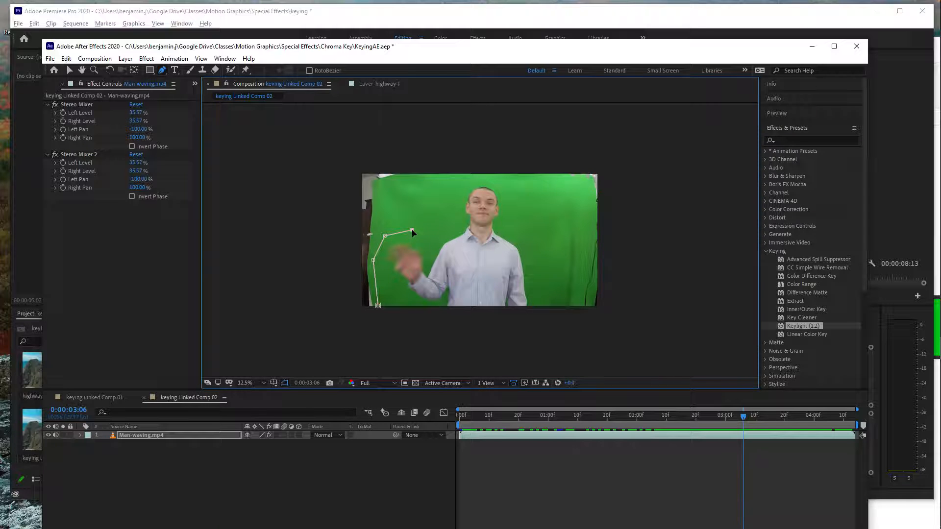
left_click(441, 236)
left_click(463, 224)
left_click(460, 205)
left_click(468, 183)
left_click(488, 179)
left_click(504, 194)
left_click(506, 211)
left_click(517, 241)
left_click(528, 256)
left_click(533, 287)
left_click(538, 304)
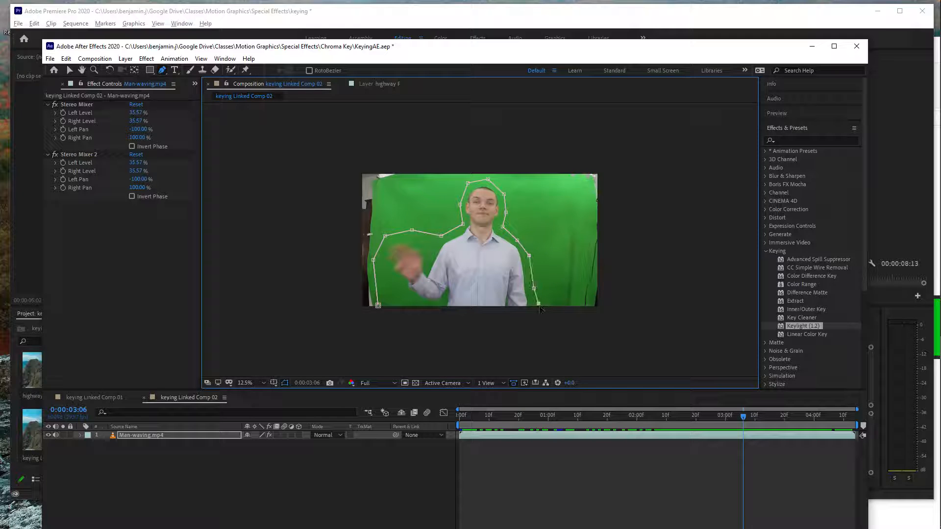
left_click(540, 315)
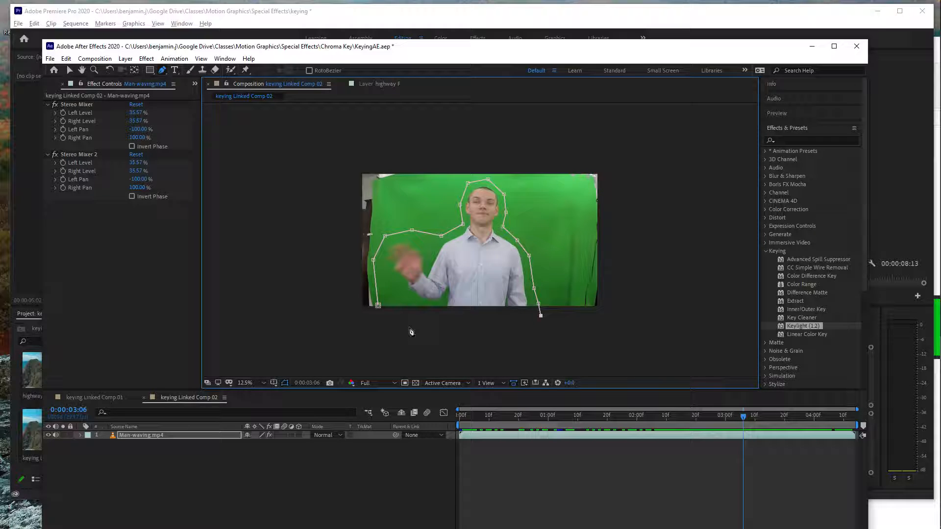
left_click(377, 318)
left_click(377, 305)
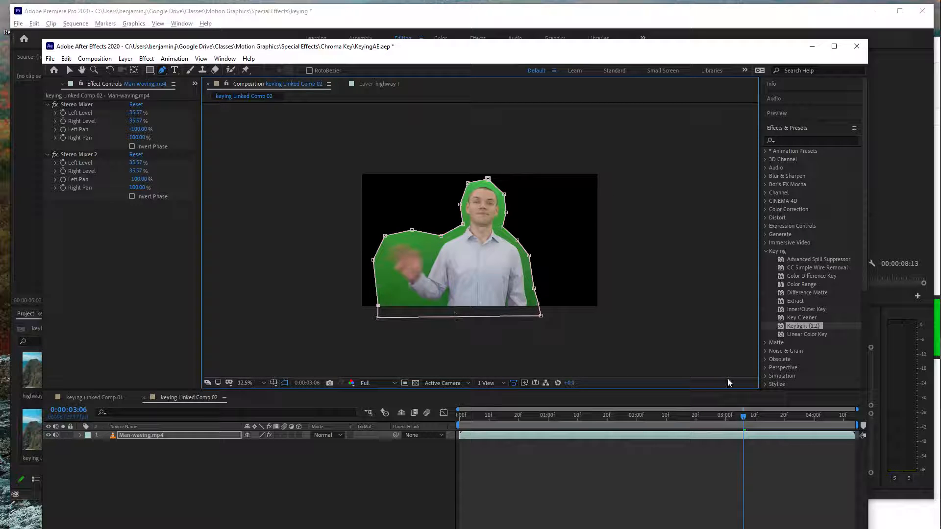
Try moving the mask point beside the waving hand inward at 0:00:03:03, and undo the move.
mouse_move(740, 415)
left_mouse_down()
mouse_move(681, 425)
mouse_move(807, 424)
mouse_move(715, 425)
mouse_move(734, 426)
left_mouse_up()
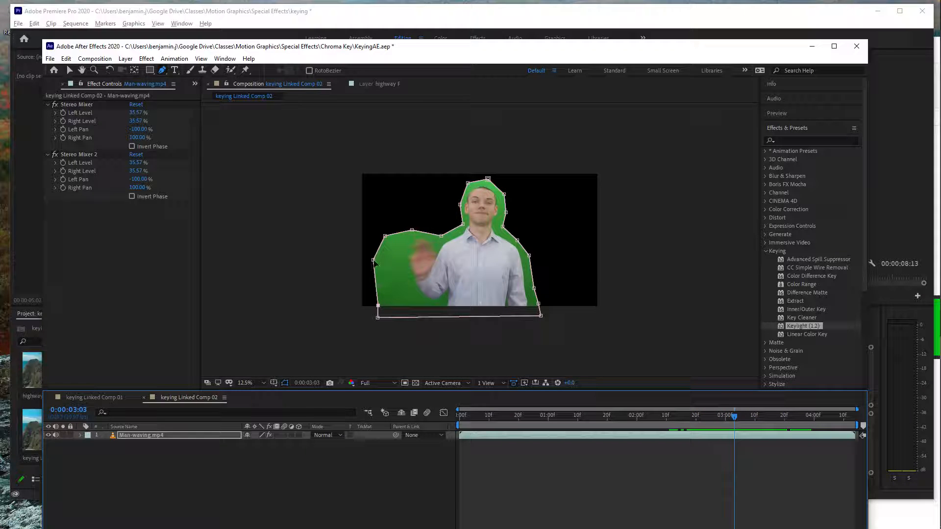
left_click_drag(375, 261, 402, 263)
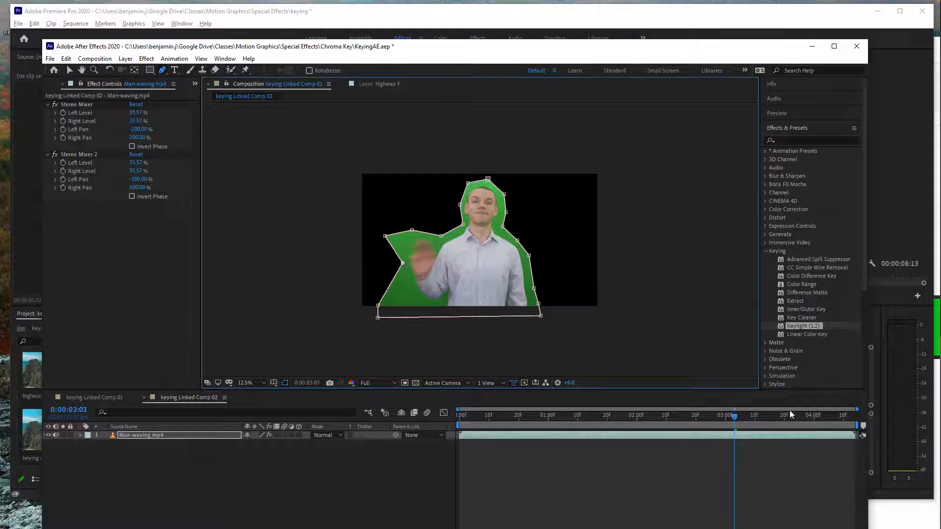
mouse_move(734, 417)
left_mouse_down()
mouse_move(753, 423)
mouse_move(733, 423)
left_mouse_up()
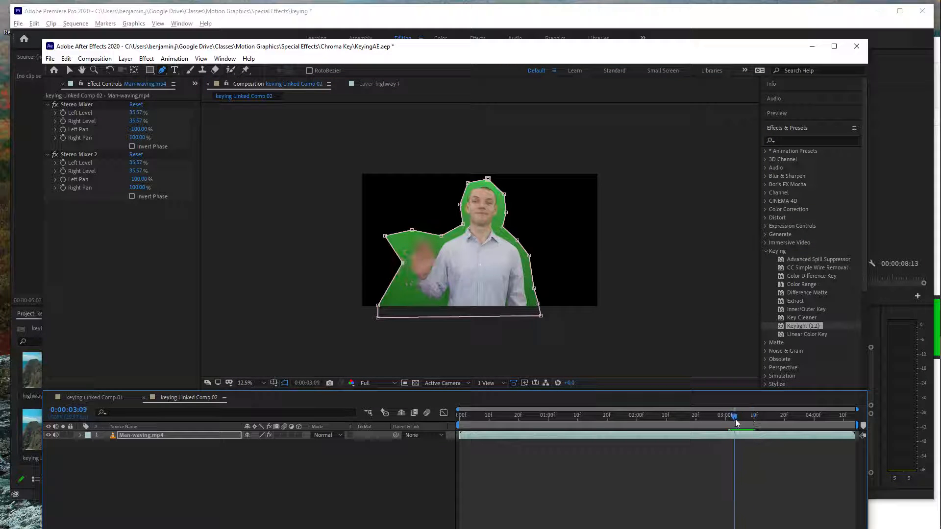
key("ctrl+z")
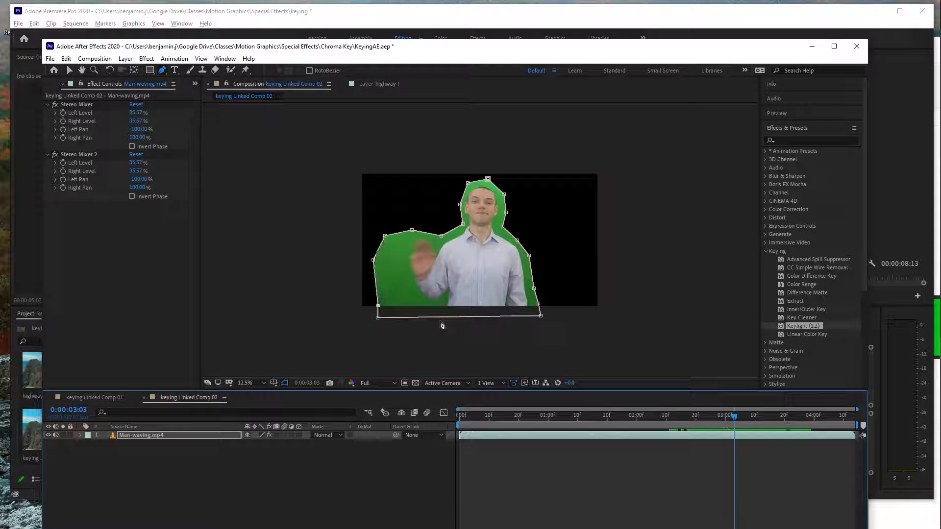
Check the mask across the clip, widen it slightly beside the man's head at 0:00:02:16, and return to the first frame.
left_click_drag(734, 420, 831, 420)
left_click_drag(711, 416, 684, 424)
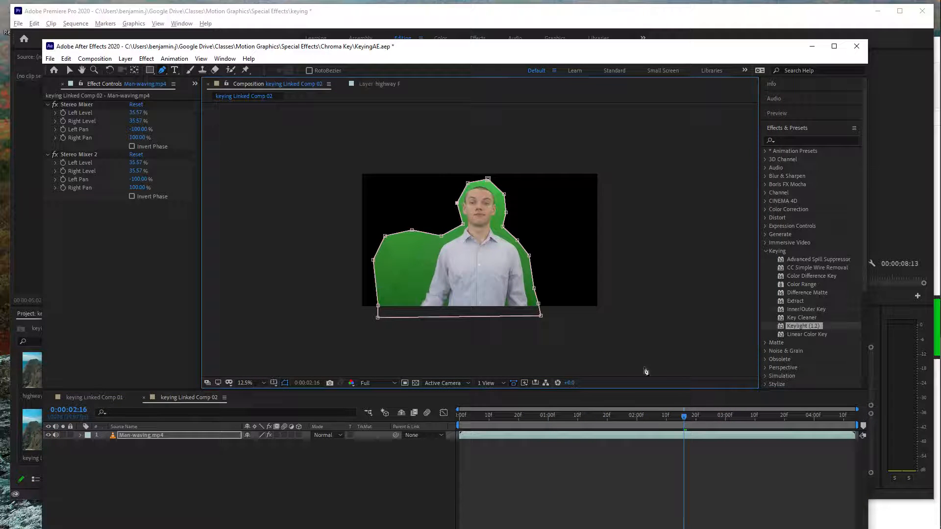
left_click_drag(682, 415, 444, 427)
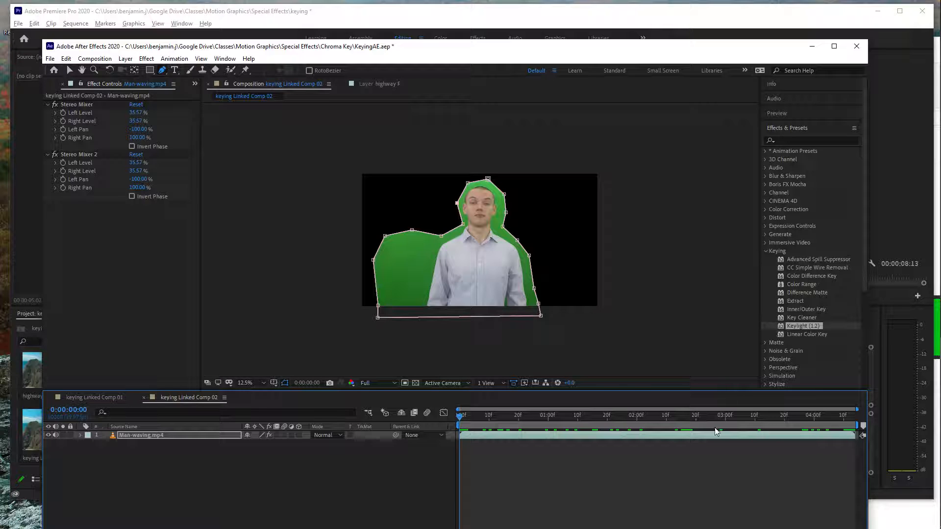
Apply Keylight (1.2) to the Man-waving.mp4 layer and sample the green backdrop as its Screen Colour.
double_click(781, 325)
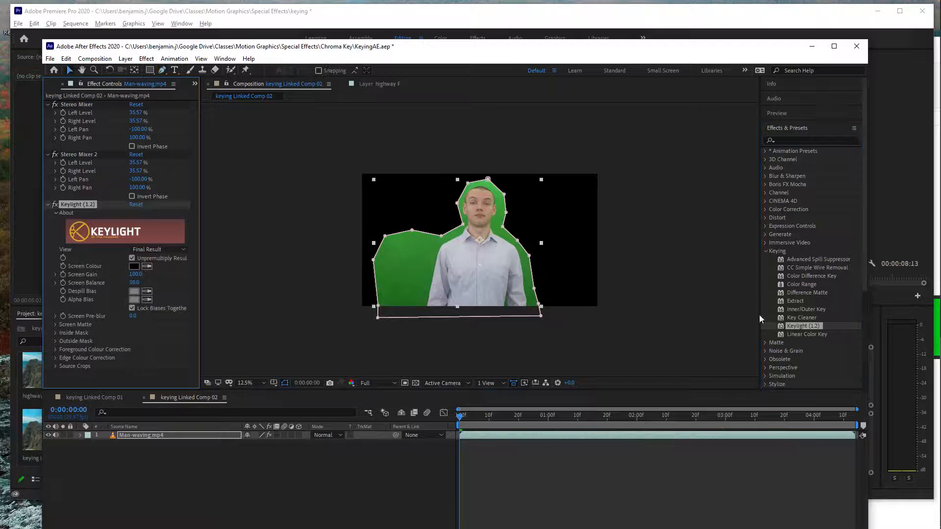
left_click(146, 266)
left_click(409, 244)
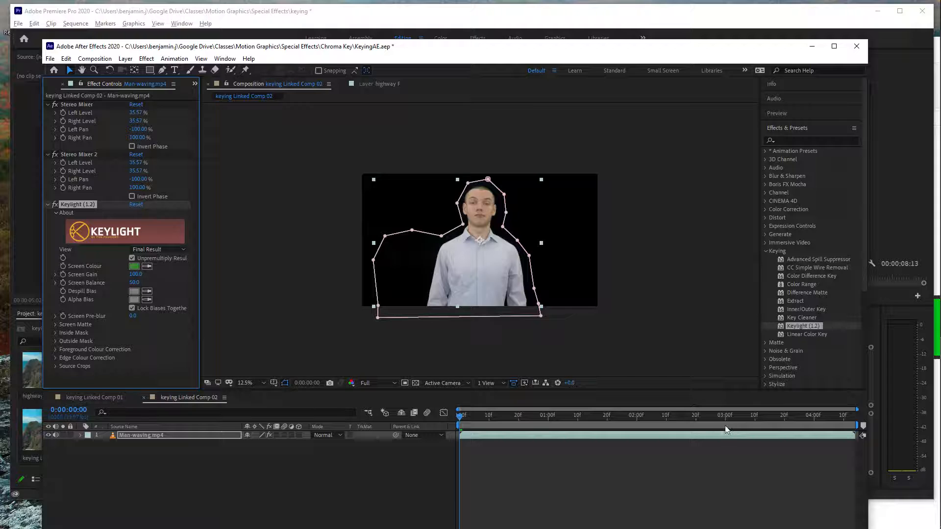
Inspect the blurred waving hand at 0:00:03:06 and set Keylight's Screen Gain to 110.
left_click_drag(686, 417, 742, 416)
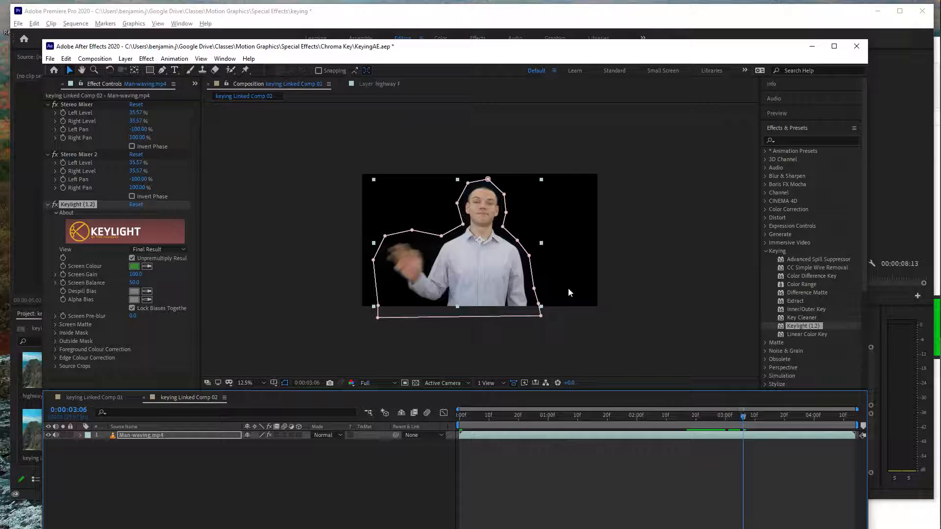
key("period")
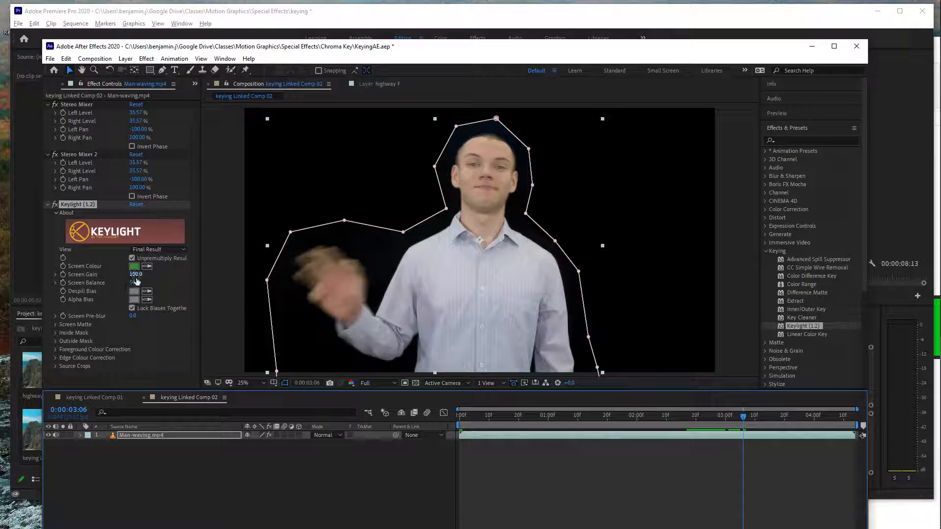
left_click_drag(135, 274, 206, 279)
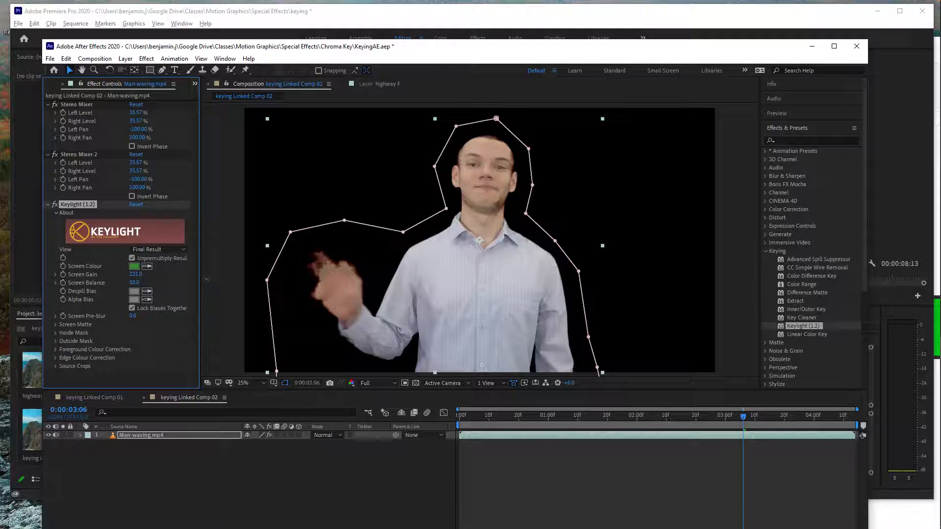
left_click_drag(192, 279, 154, 290)
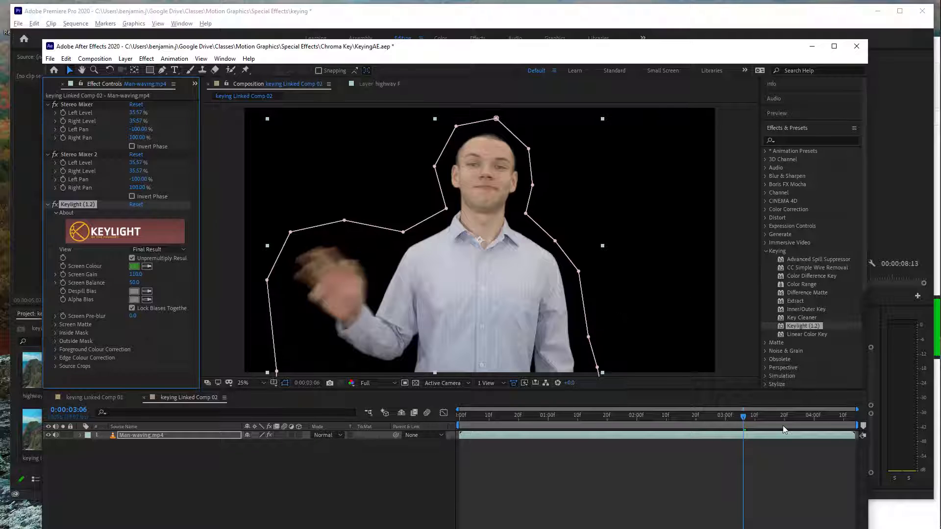
Preview the keyed footage of the waving man and return to the start of the composition.
left_click_drag(742, 416, 488, 419)
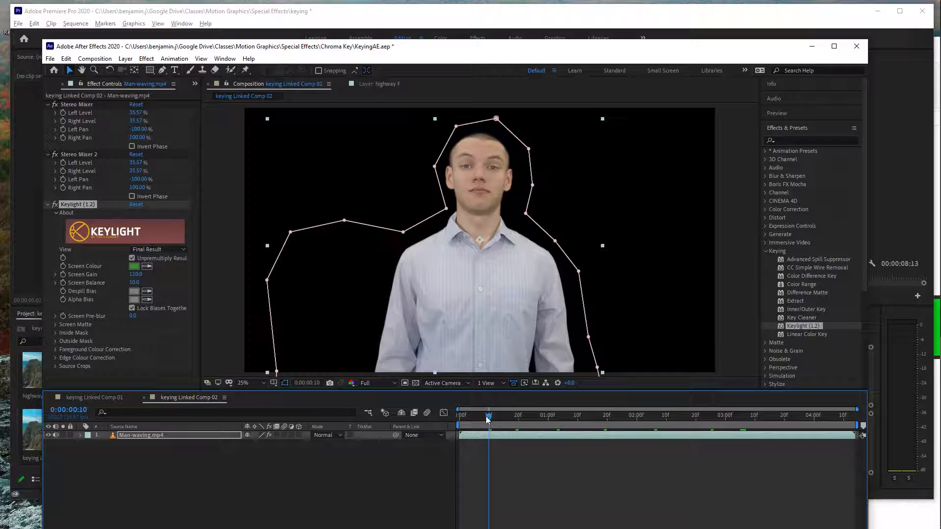
key("space")
left_click(463, 421)
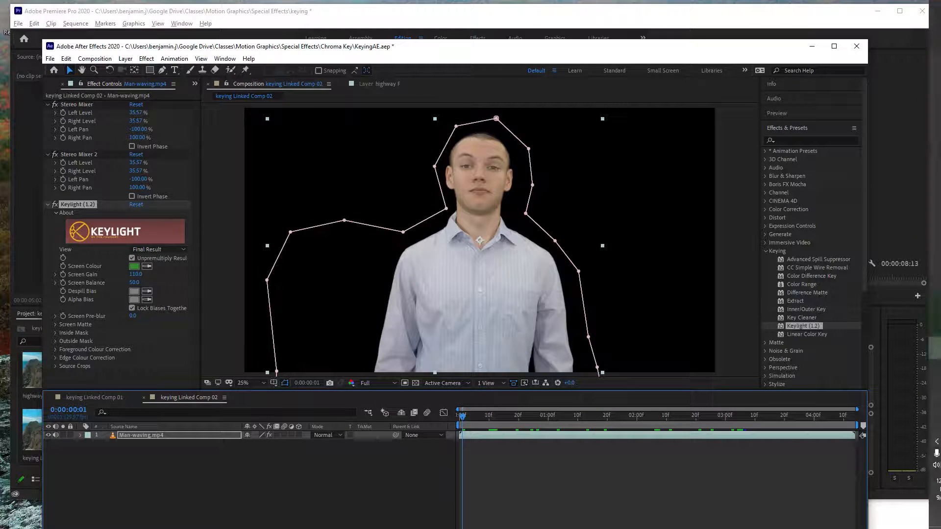
Try to import the purple night-sky image from the Chroma Key folder into the After Effects project.
mouse_move(924, 76)
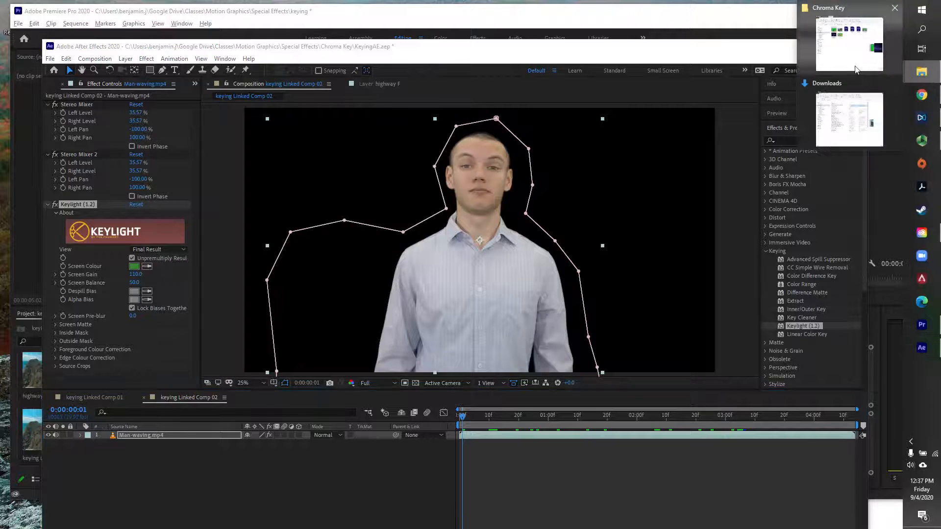
left_click(847, 34)
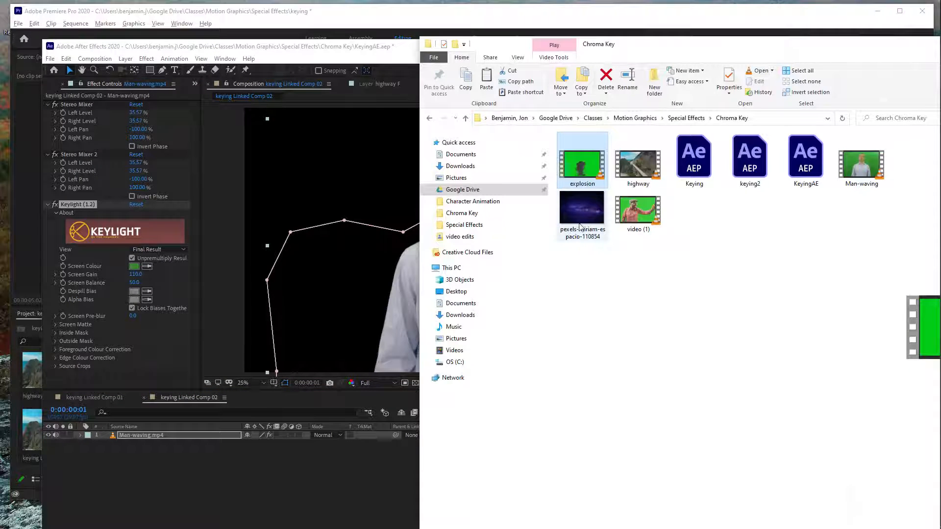
left_click(601, 288)
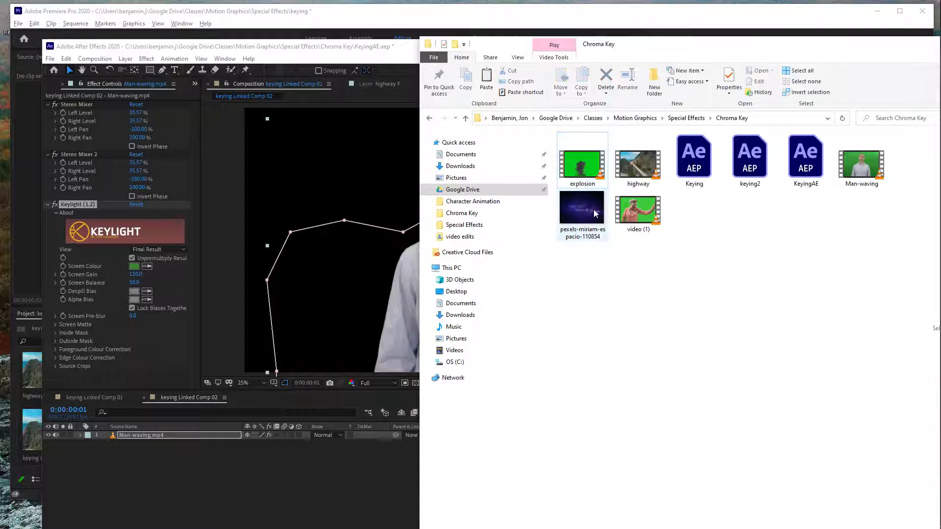
left_click(195, 84)
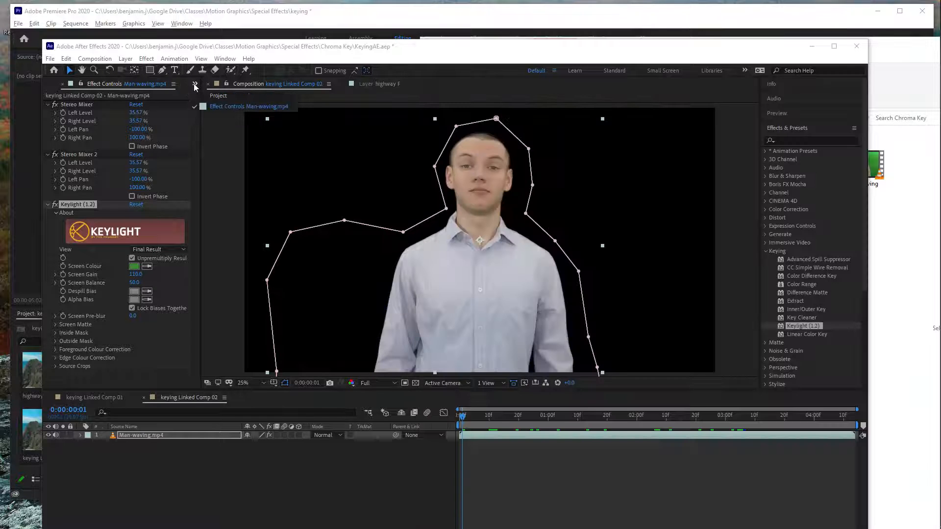
left_click(207, 95)
left_click(896, 73)
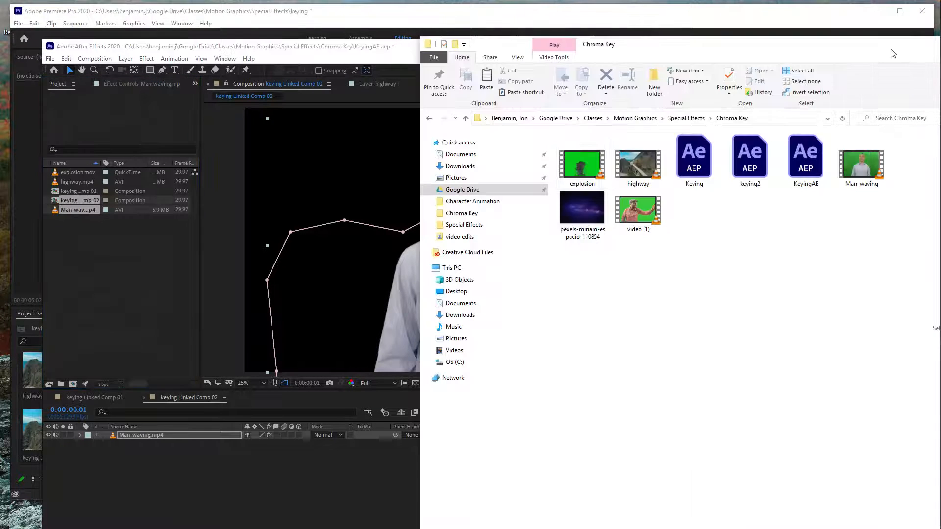
left_click_drag(584, 207, 193, 392)
left_click(384, 272)
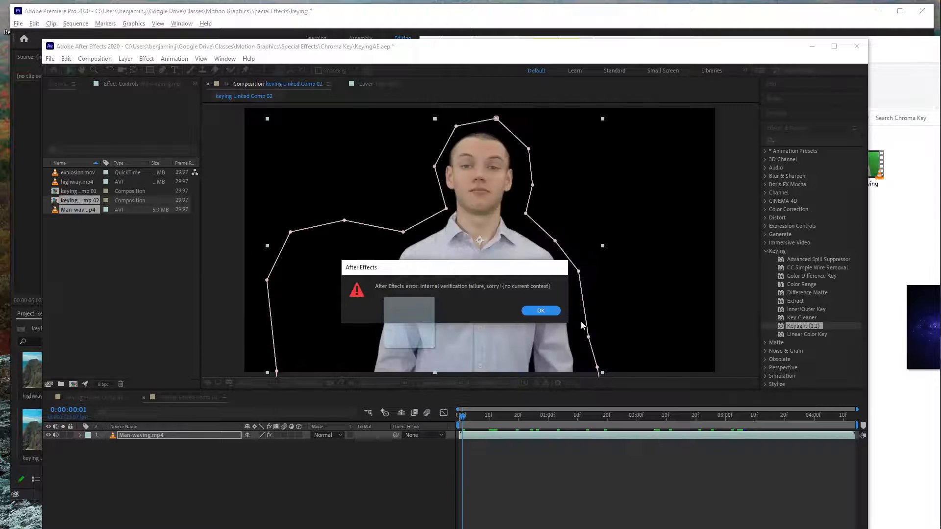
left_click(541, 311)
left_click(98, 245)
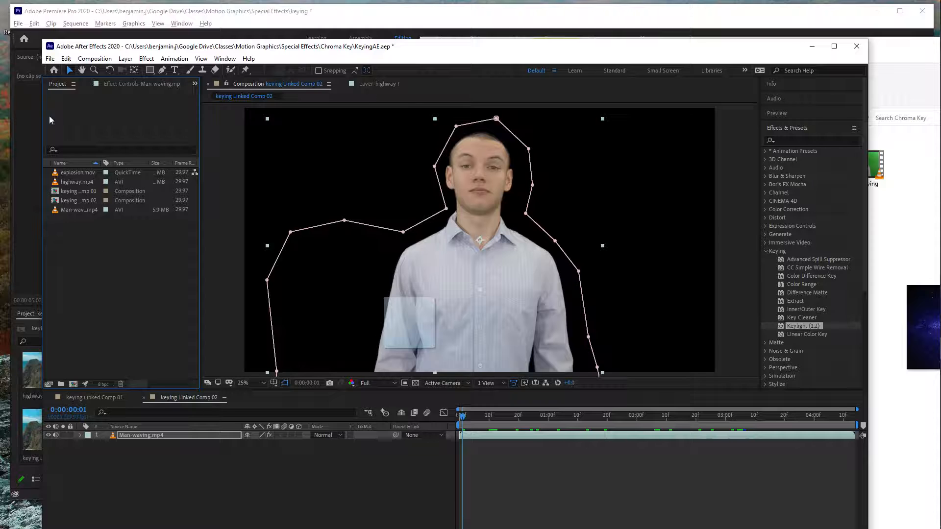
Import the purple night-sky JPG from the roto videos folder and place it beneath the Man-waving.mp4 layer in keying Linked Comp 02.
left_click(50, 58)
mouse_move(84, 199)
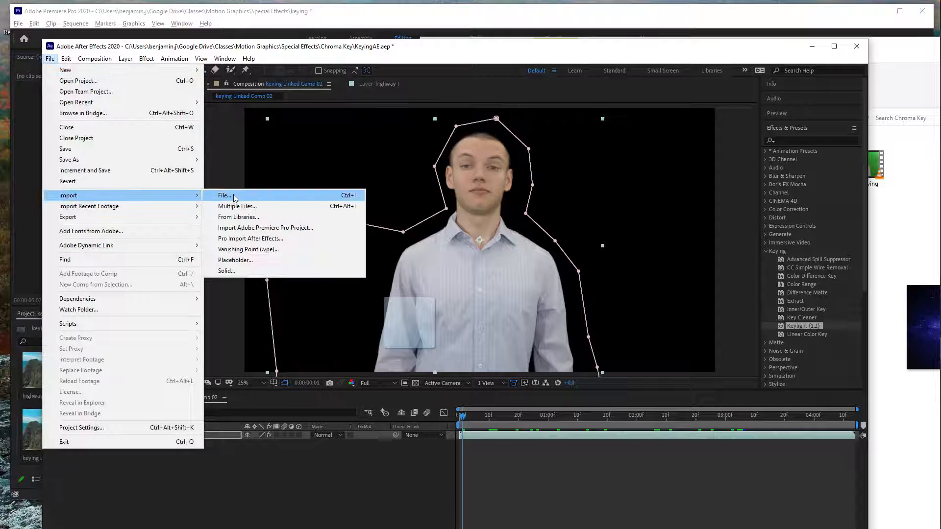
left_click(250, 193)
left_click(159, 158)
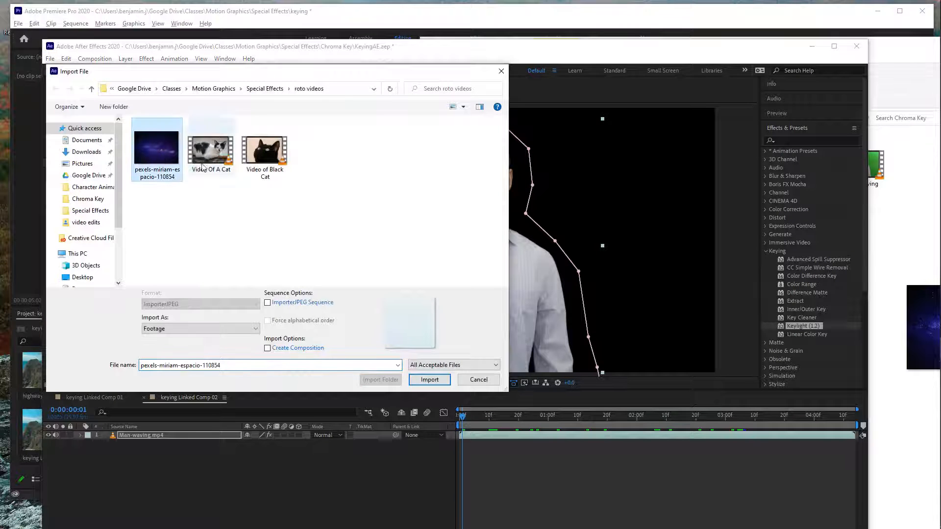
left_click(441, 383)
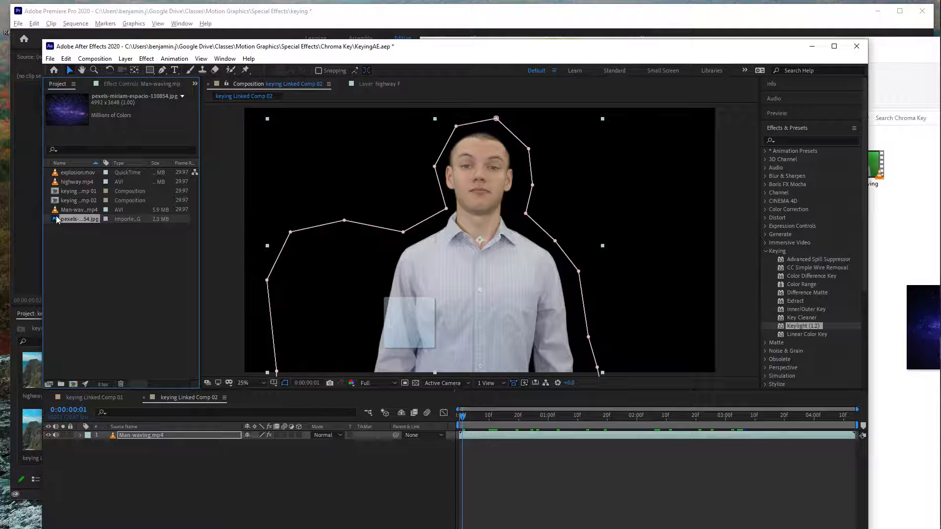
left_click_drag(56, 219, 128, 441)
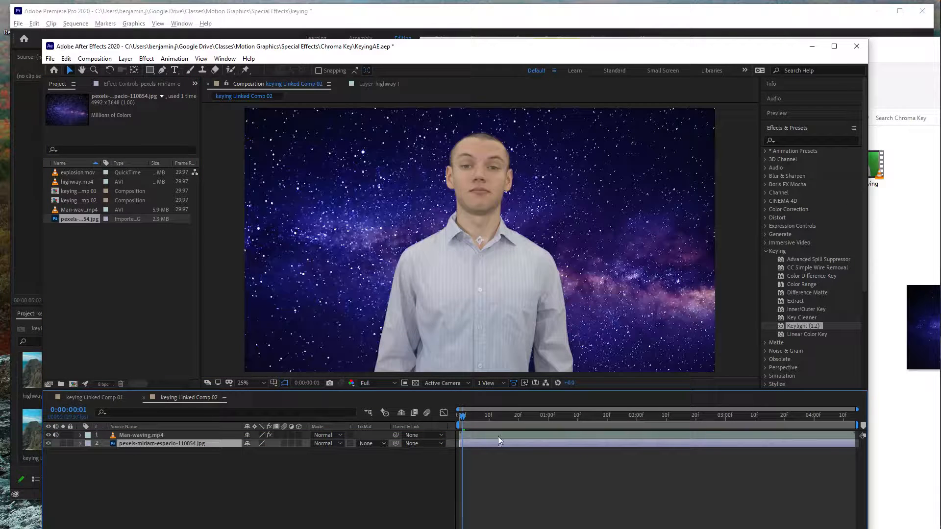
Scale the night-sky background layer to 79% so it just covers the composition frame.
key("comma")
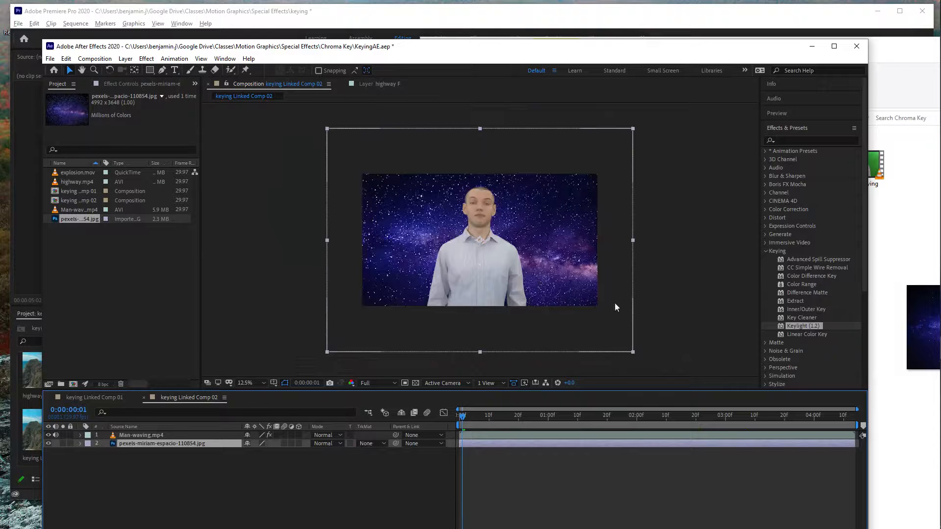
key("s")
mouse_move(270, 452)
left_mouse_down()
mouse_move(286, 451)
mouse_move(255, 444)
mouse_move(264, 449)
left_mouse_up()
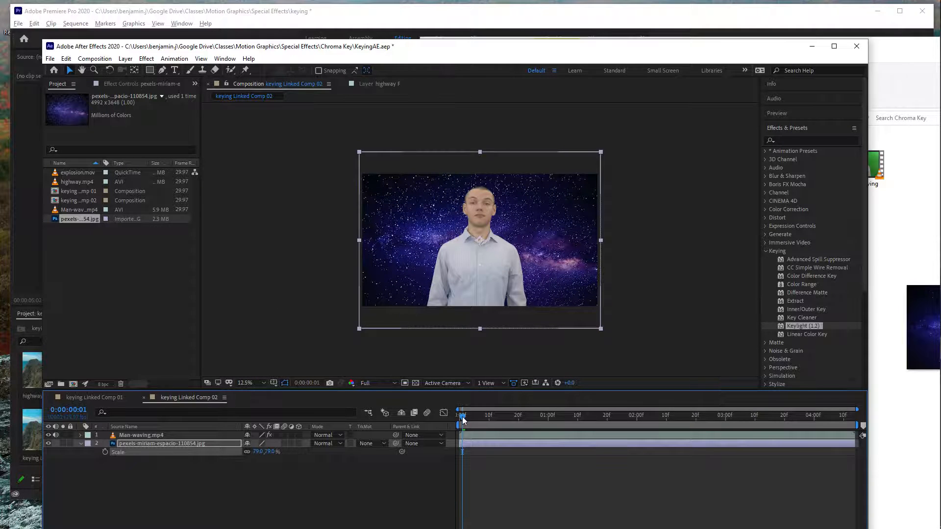
Keyframe the background's Scale at 79% at 0:00:01:10 and at a larger size at 0:00:04:00.
left_click_drag(468, 415, 577, 410)
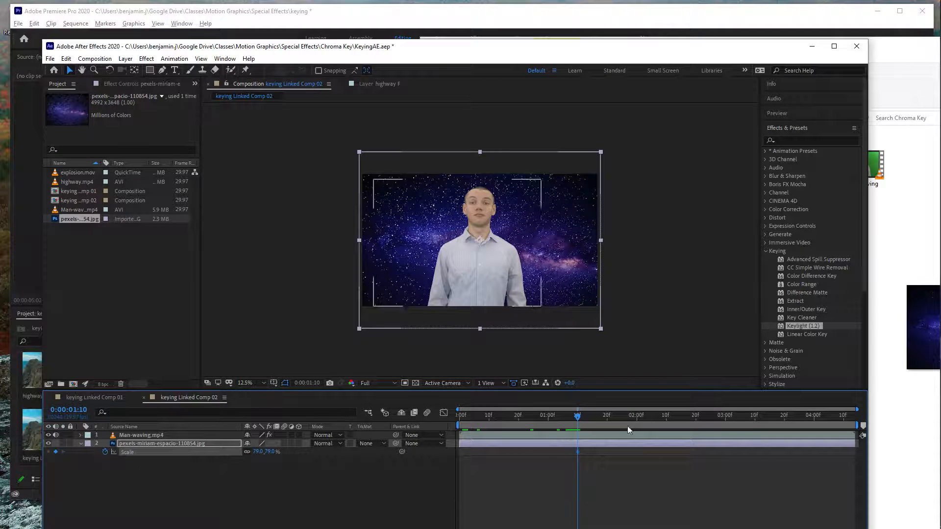
left_click_drag(577, 415, 815, 420)
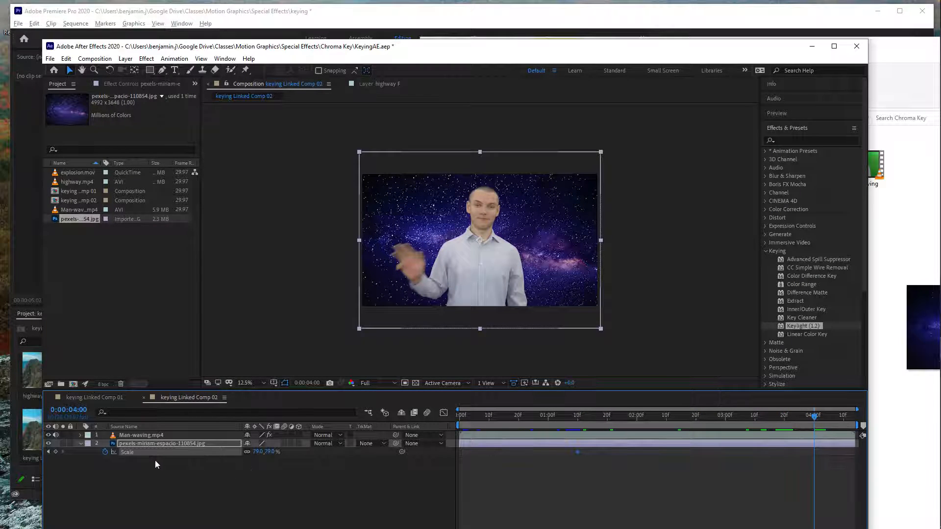
left_click_drag(265, 451, 303, 452)
Preview the background zoom and move its first Scale keyframe to about 0:00:00:04.
left_click_drag(814, 418, 447, 433)
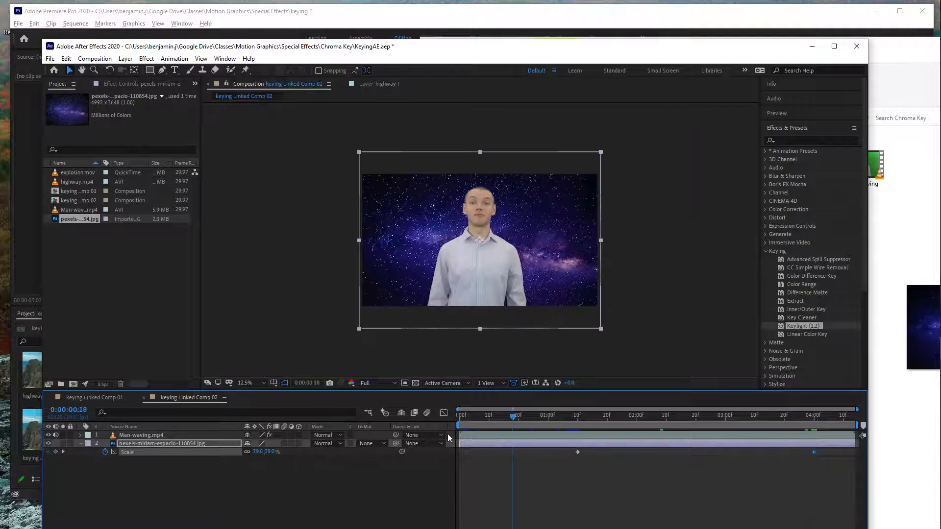
key("space")
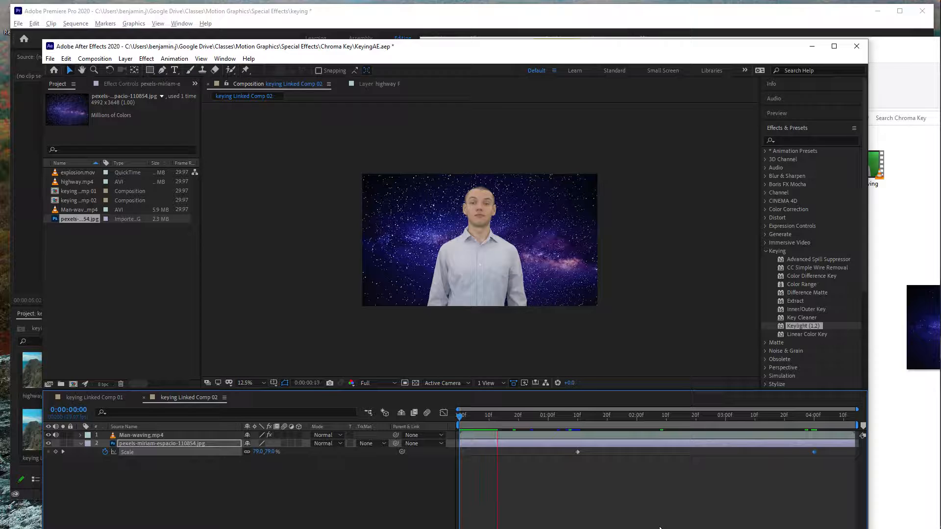
key("space")
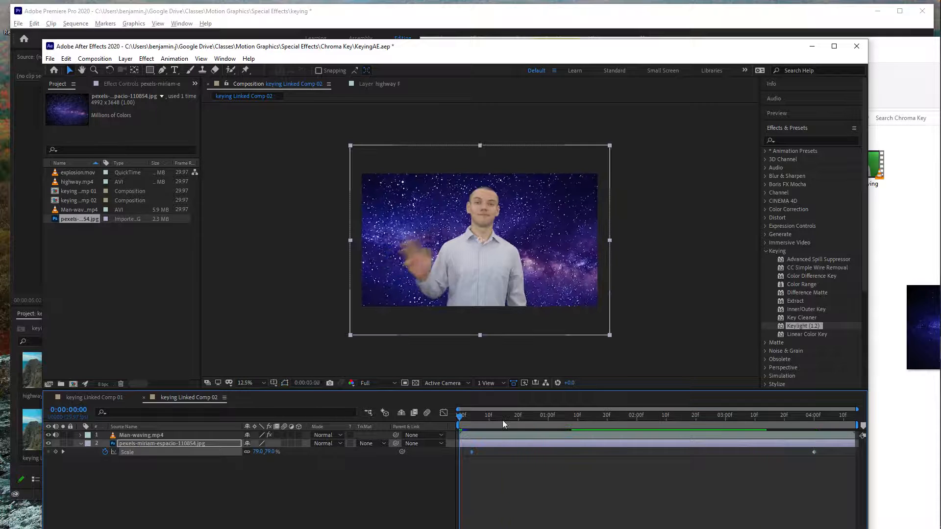
Check the composite at 0:00:00:15, save the After Effects project and switch to Premiere Pro.
left_click(503, 422)
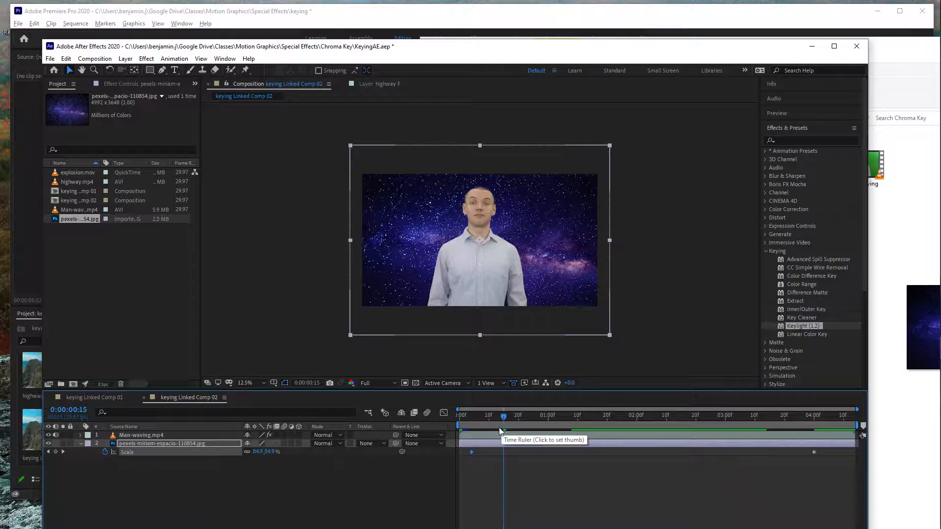
key("alt+Tab")
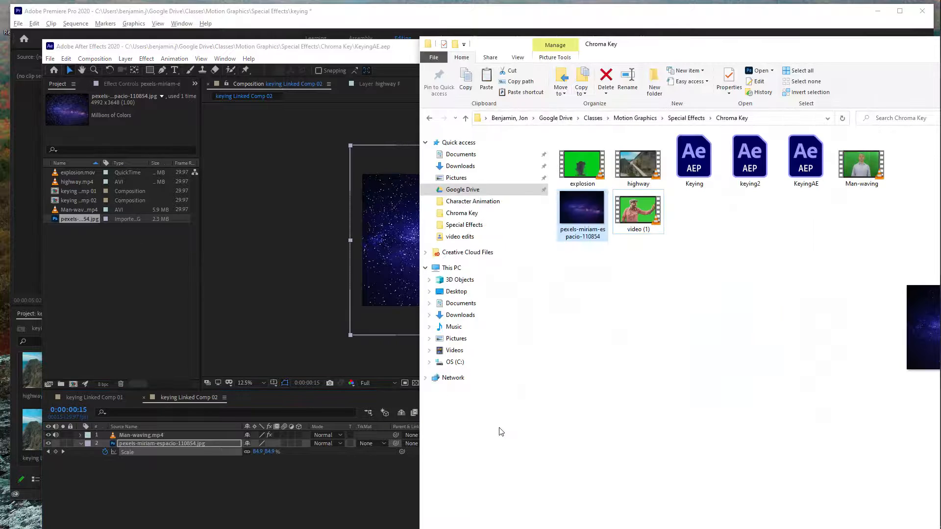
left_click(391, 14)
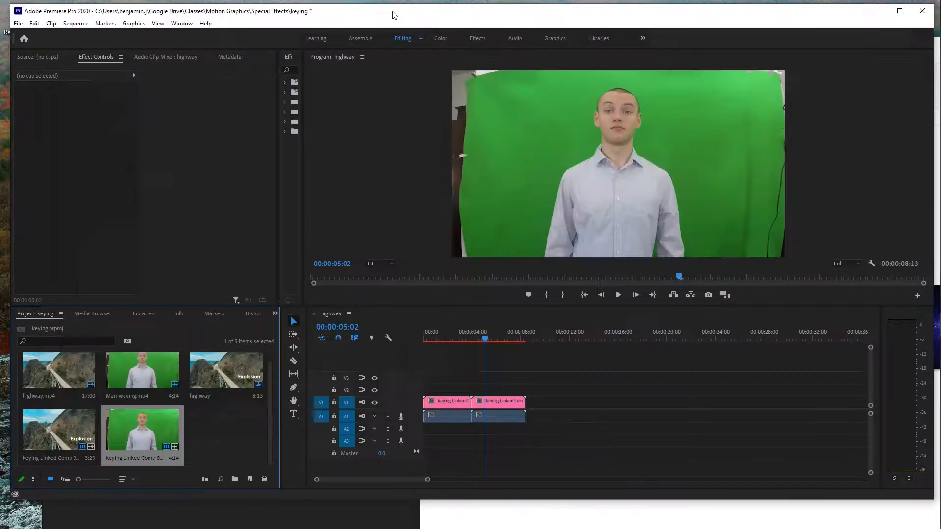
Scrub through both linked composites in the highway sequence, stopping on the explosion at 00:00:00:29.
left_click_drag(485, 339, 444, 345)
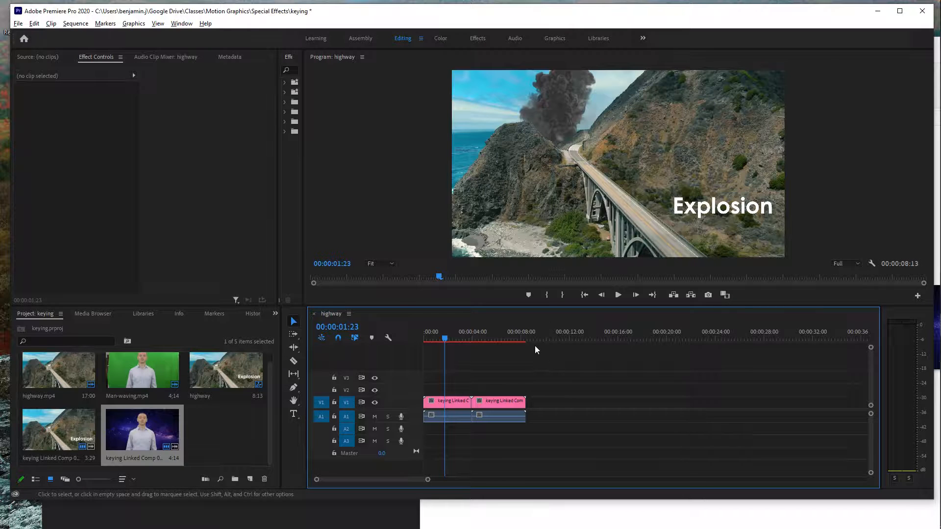
left_click_drag(448, 340, 452, 340)
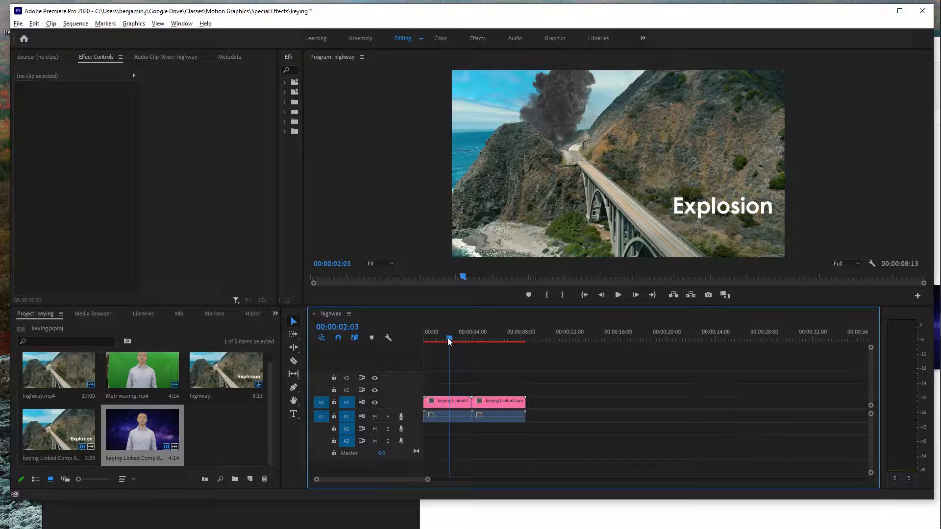
left_click_drag(452, 341, 486, 345)
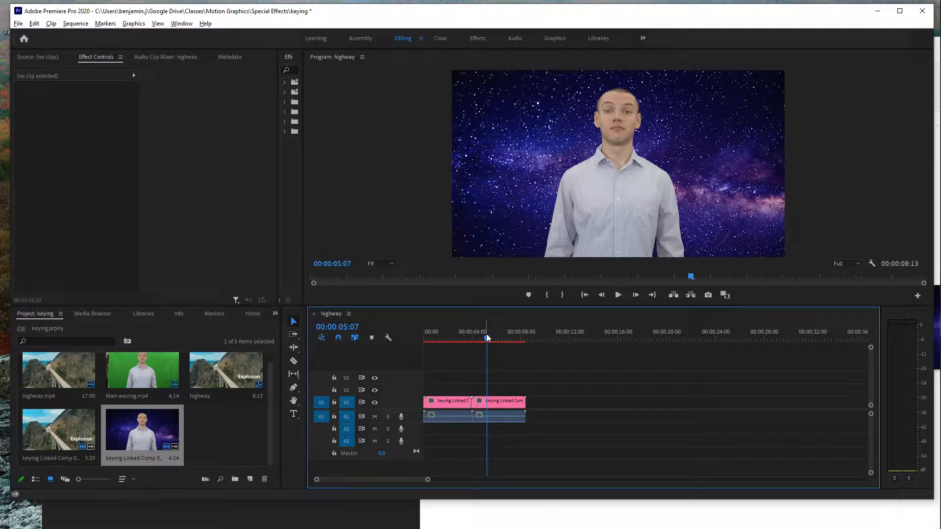
left_click_drag(486, 335, 441, 346)
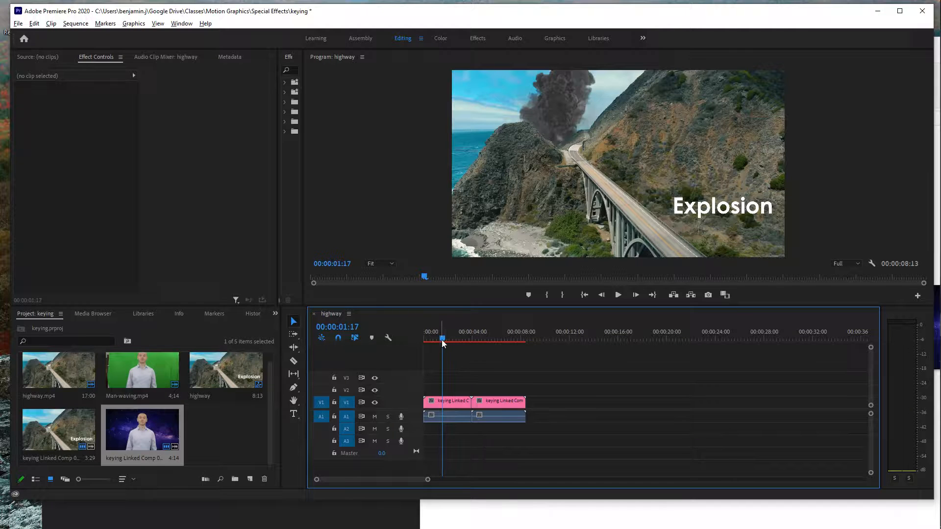
mouse_move(442, 339)
left_mouse_down()
mouse_move(489, 345)
mouse_move(436, 345)
left_mouse_up()
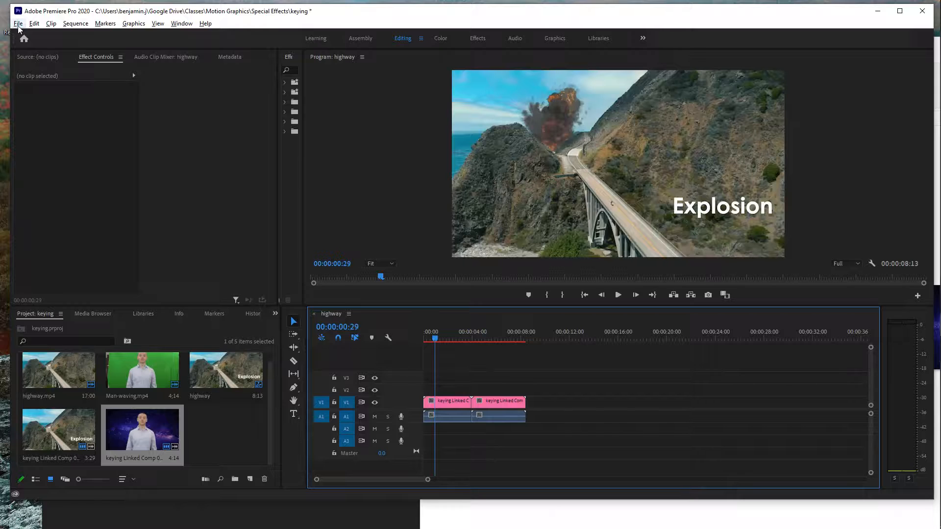
Open the media export settings for the highway sequence and keep H.264 as the format.
left_click(18, 23)
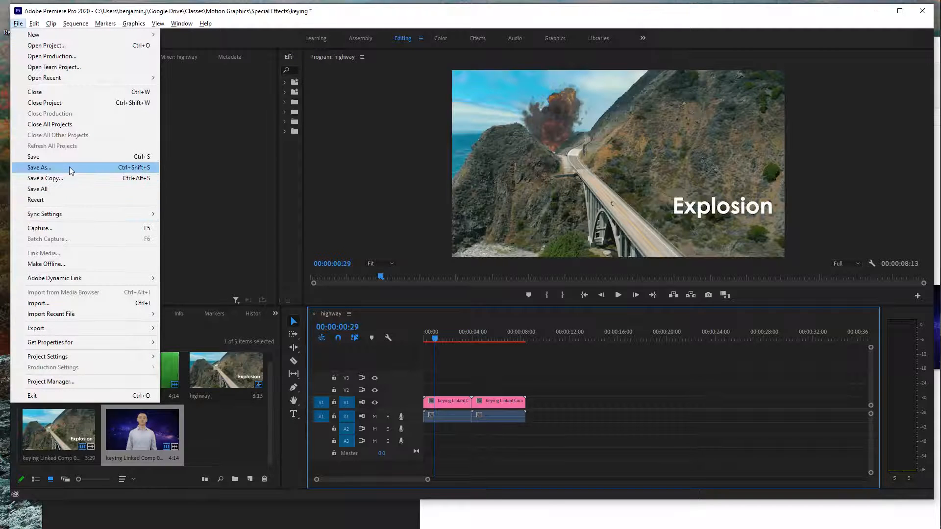
mouse_move(69, 329)
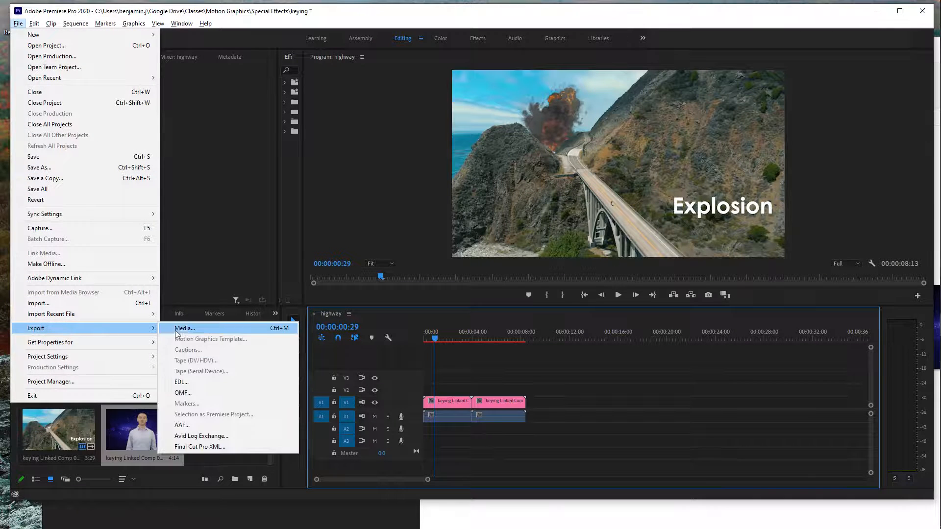
left_click(185, 328)
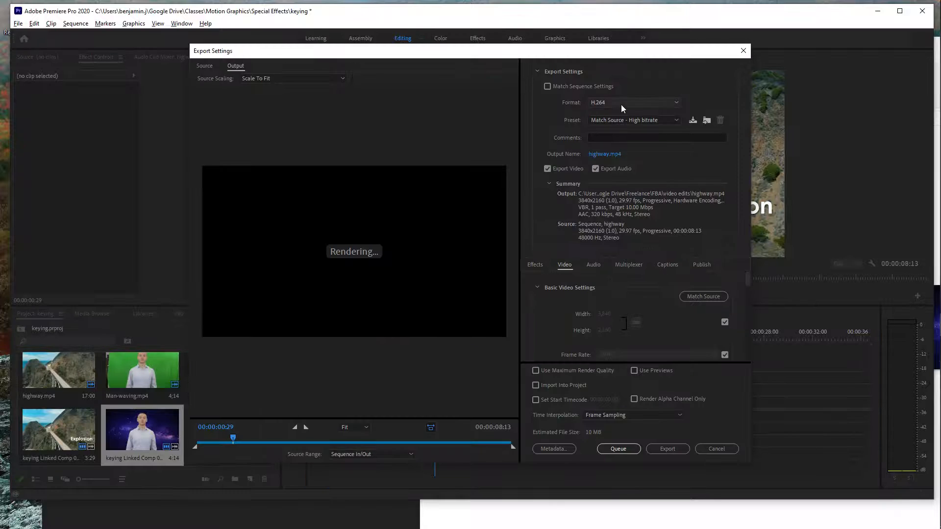
left_click(637, 103)
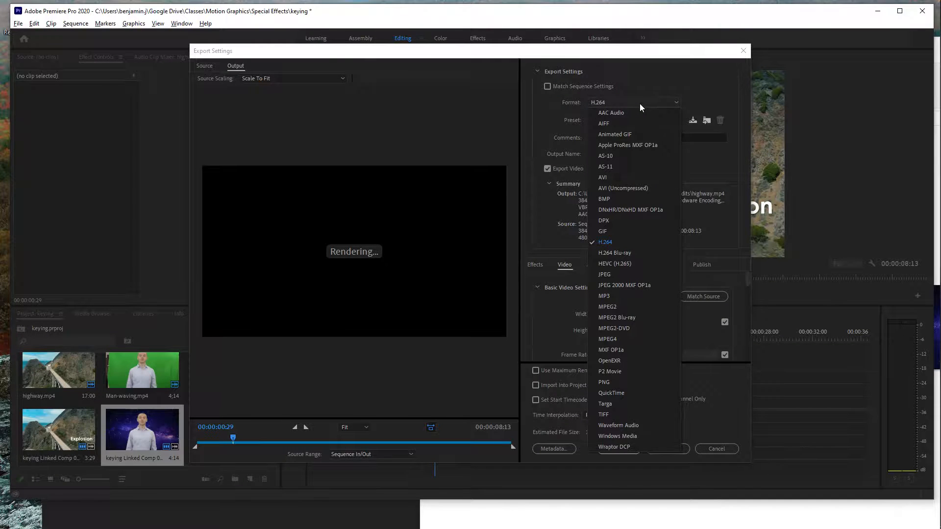
left_click(639, 104)
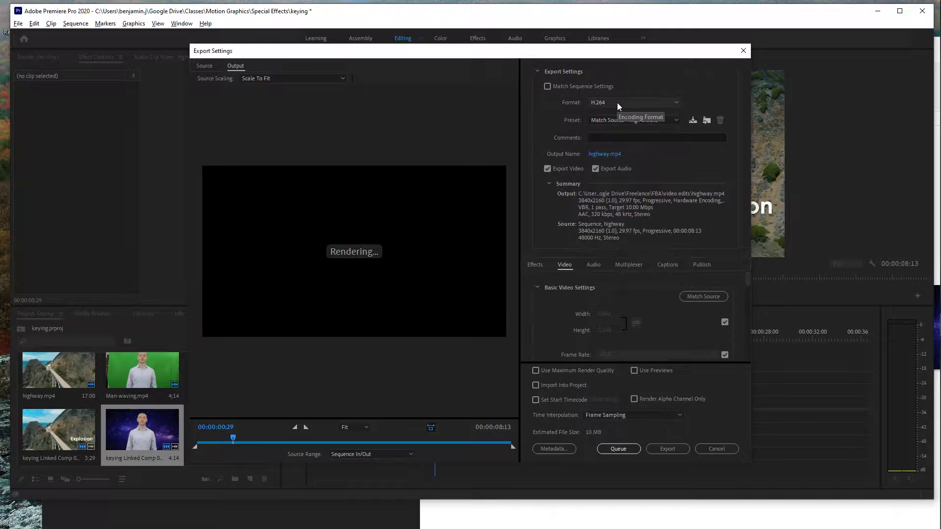
Name the output keying-tutorial in the Special Effects folder and export the highway sequence as an MP4.
left_click(607, 155)
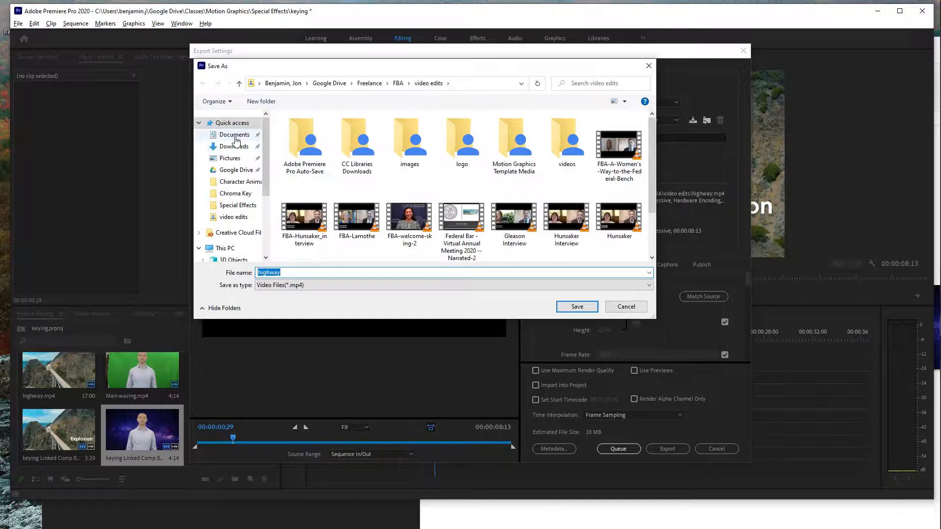
left_click(242, 170)
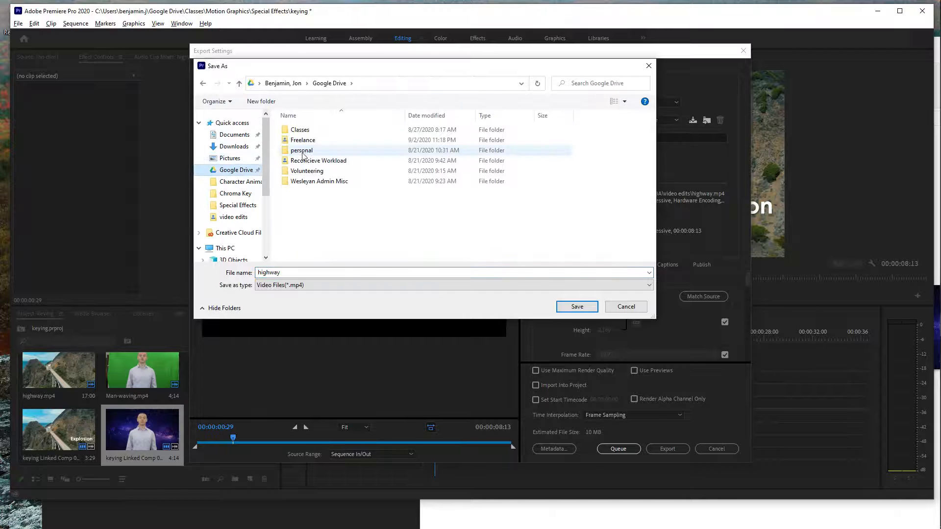
double_click(301, 130)
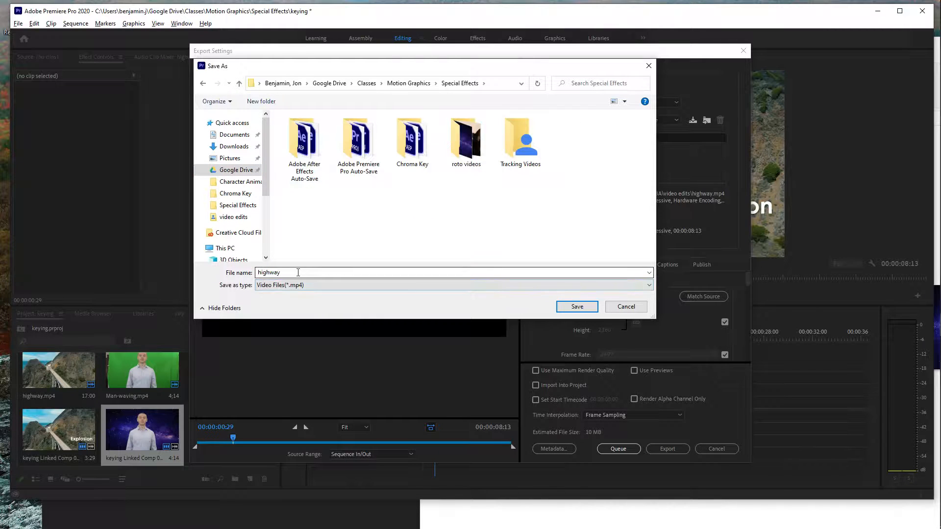
double_click(298, 273)
type("key")
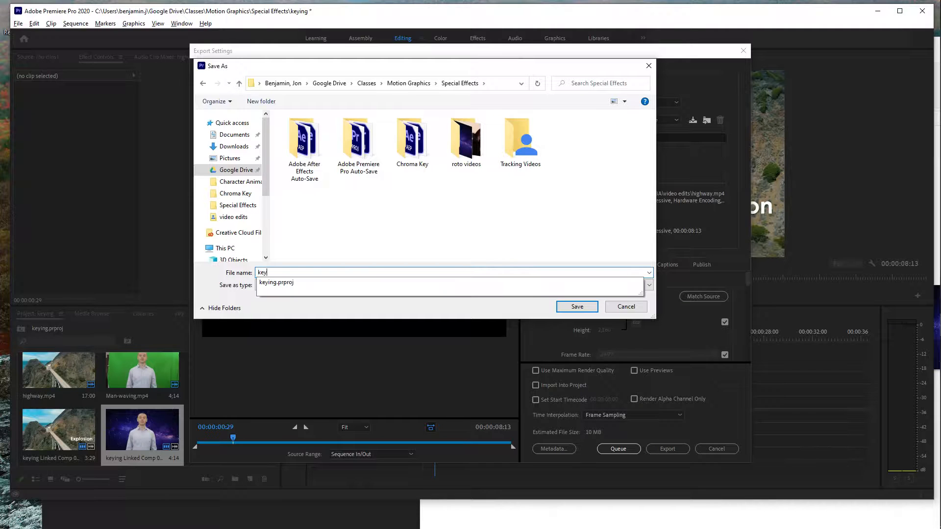
type("ing-tut")
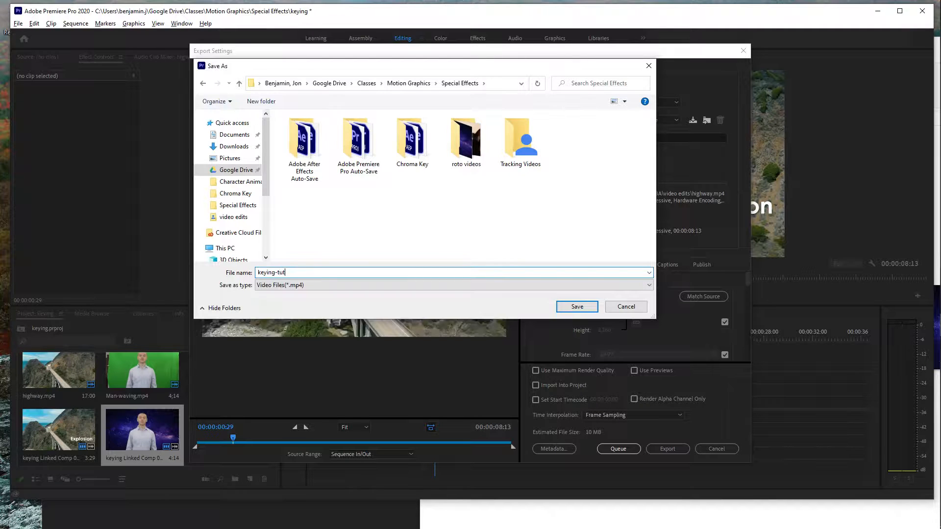
type("orial")
left_click(574, 308)
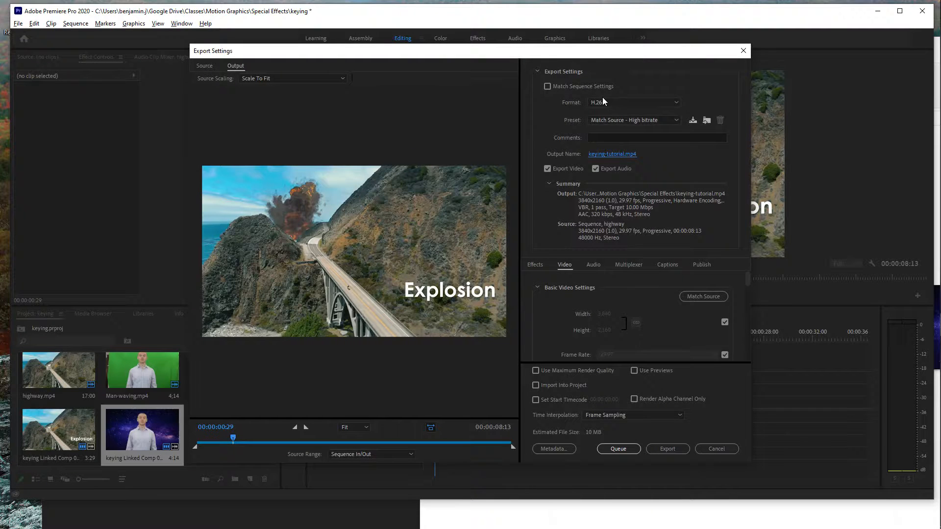
left_click(681, 449)
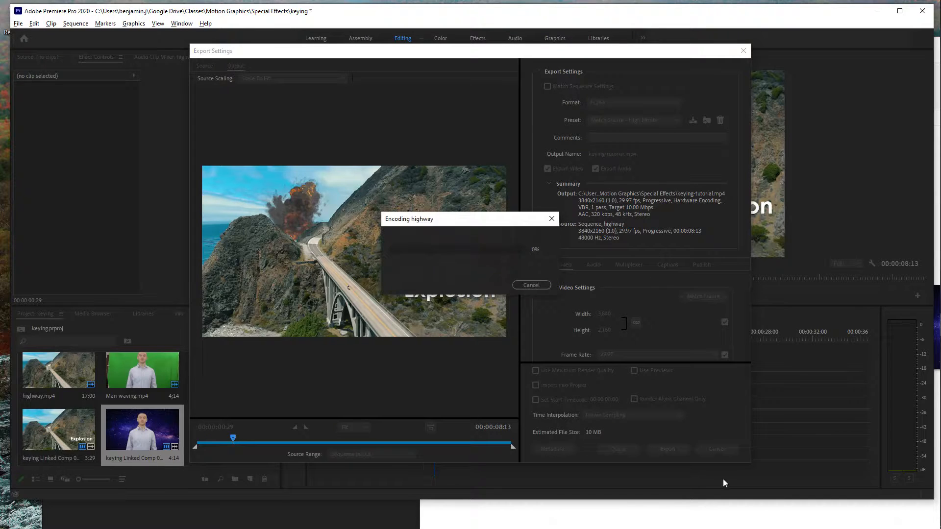